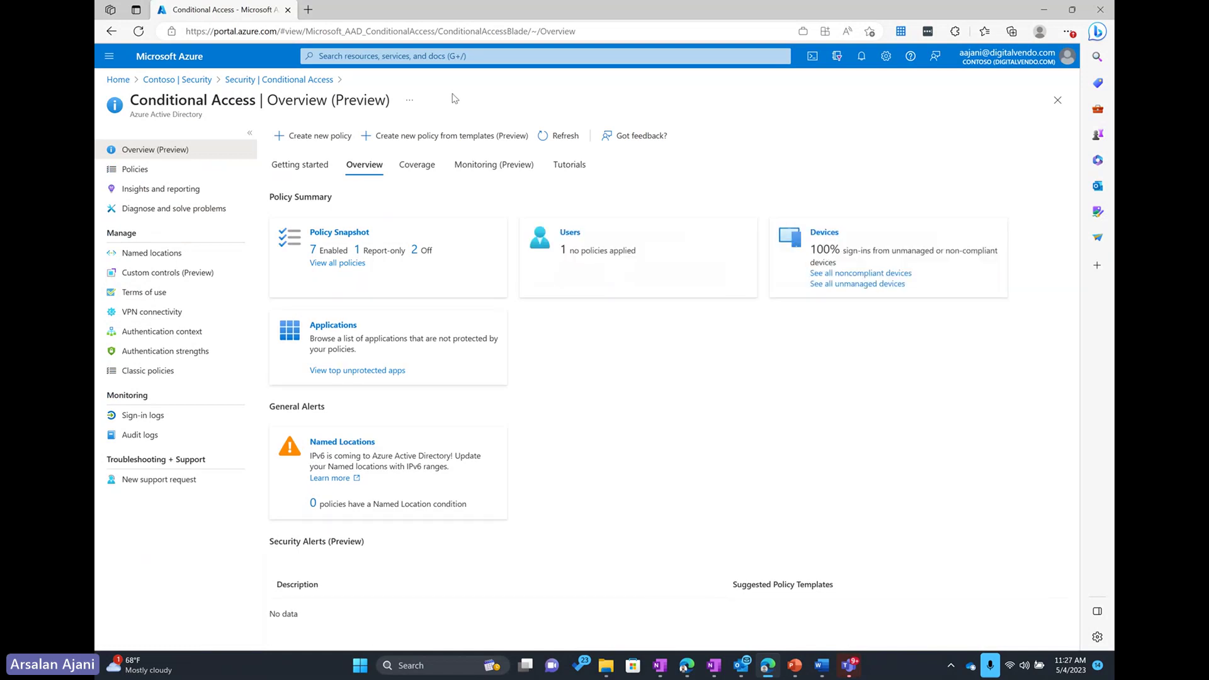
Step: Review the policy templates under Zero Trust, Remote work, Protect administrator and Emerging threats, leaving without creating a policy from them
click(406, 143)
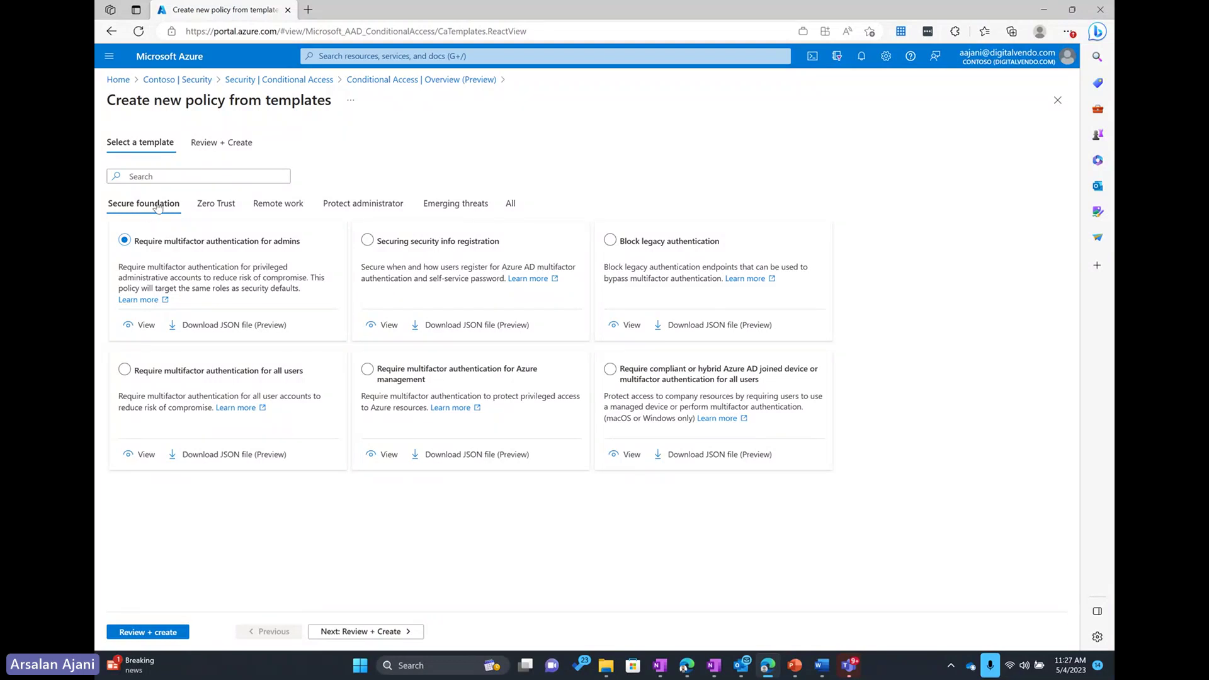
click(218, 206)
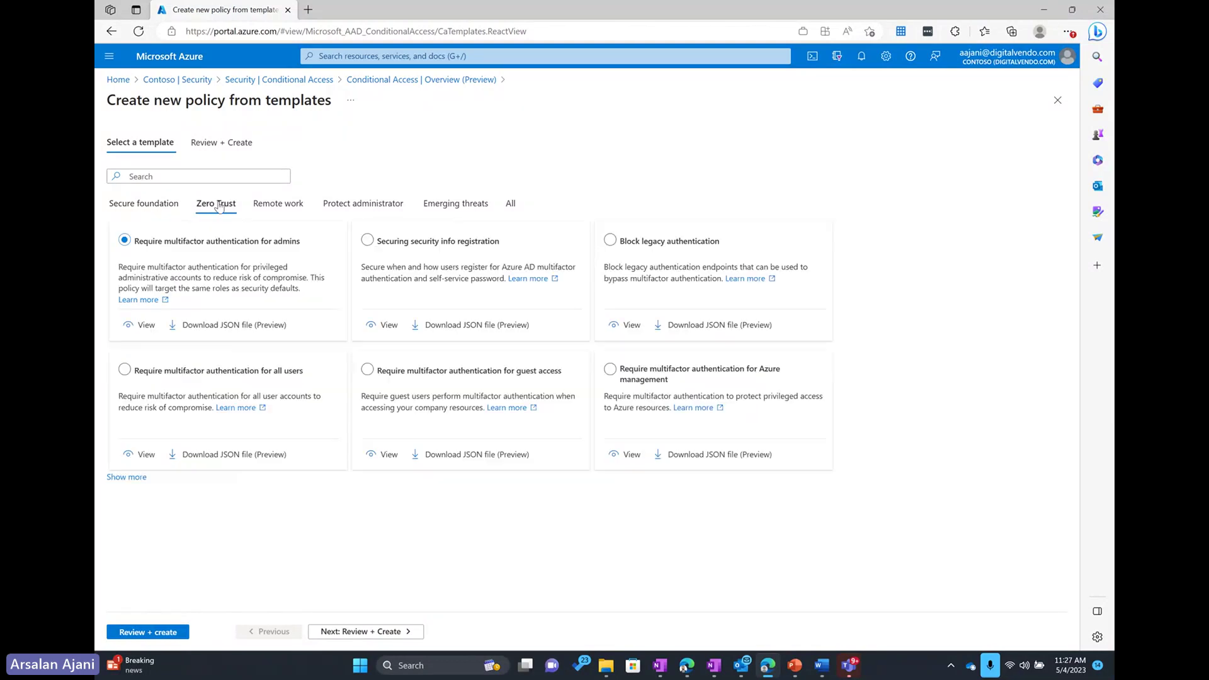
click(274, 205)
click(348, 205)
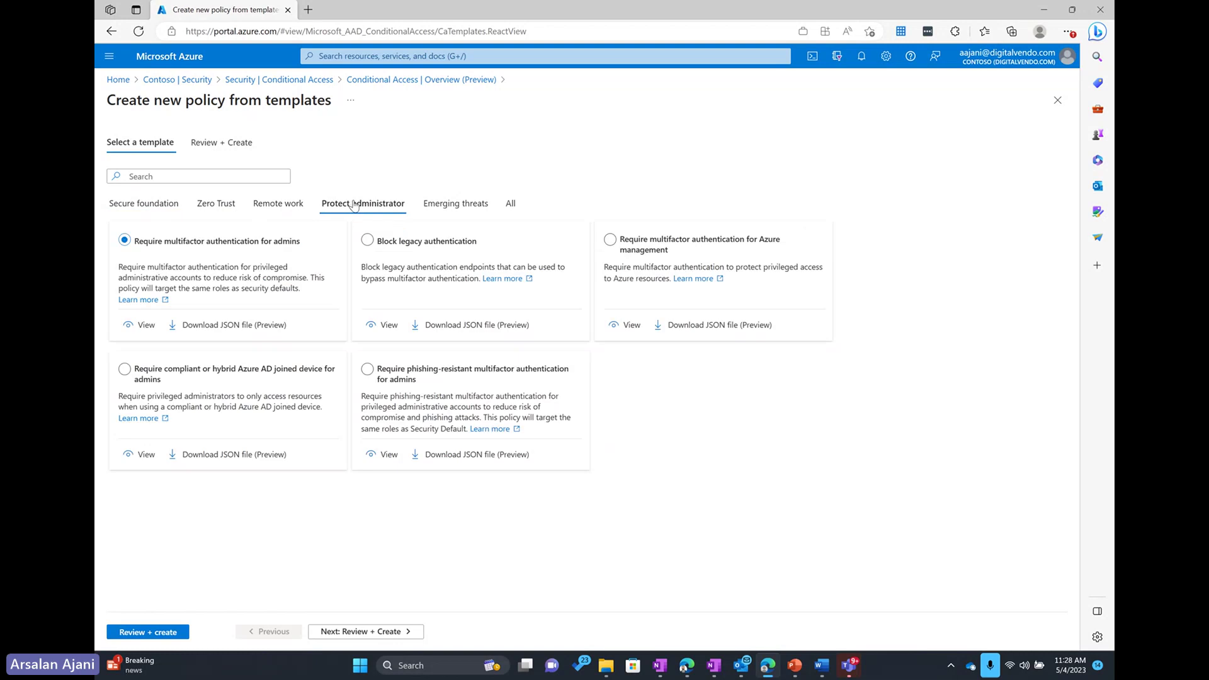
click(448, 207)
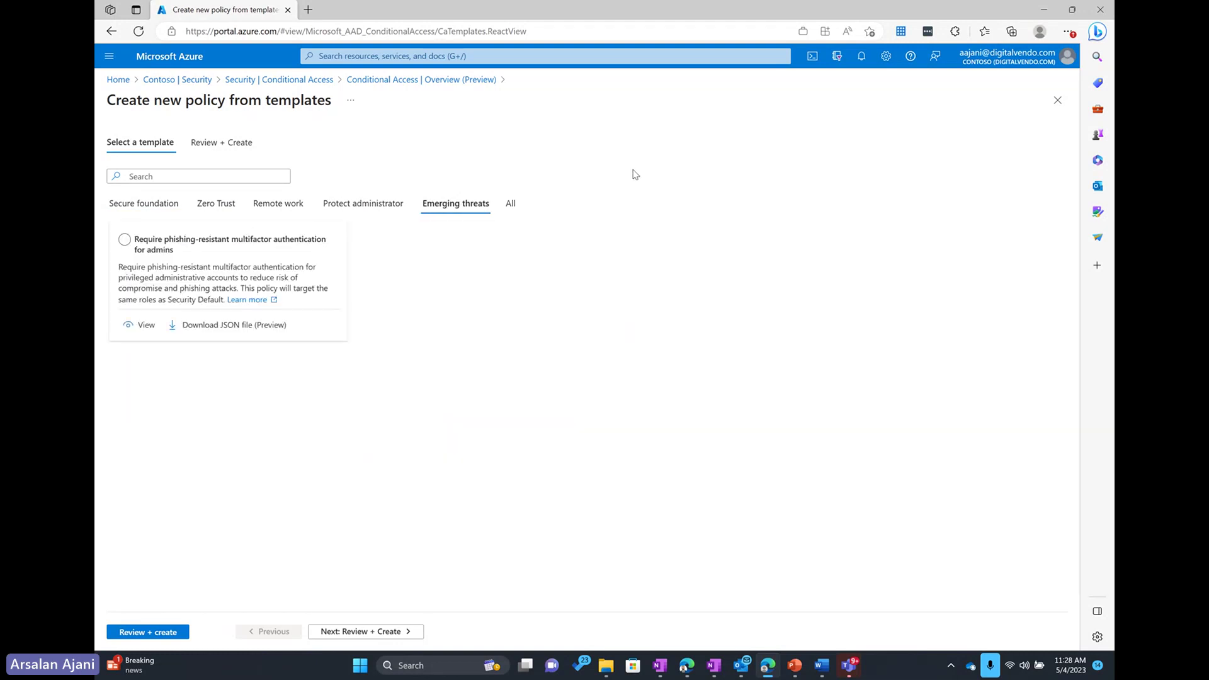
click(1058, 100)
click(649, 101)
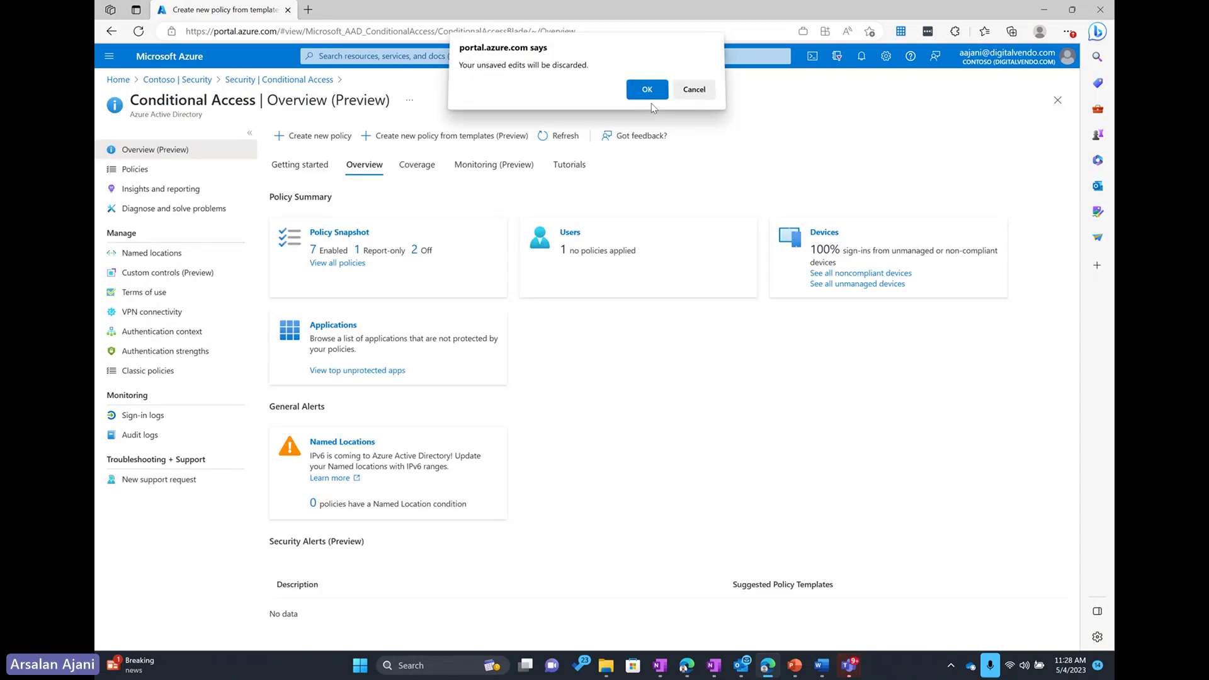
Step: Start a new Conditional Access policy from scratch and name it AA DEMO POLICY
click(321, 136)
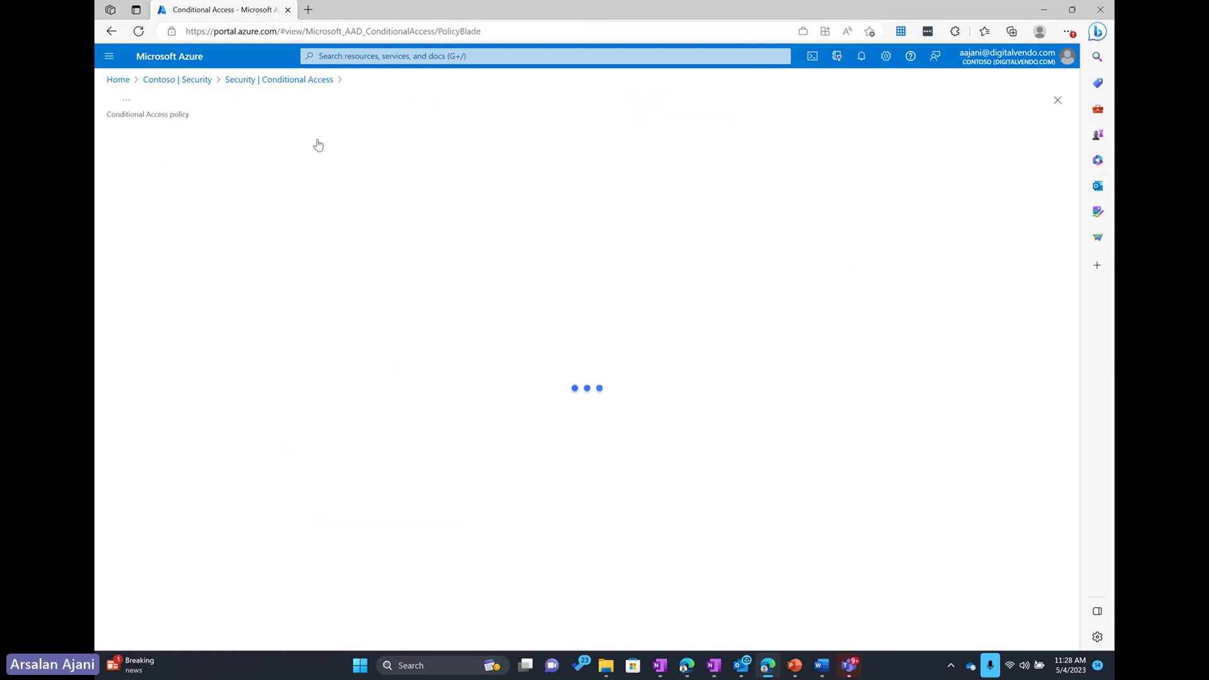
click(256, 211)
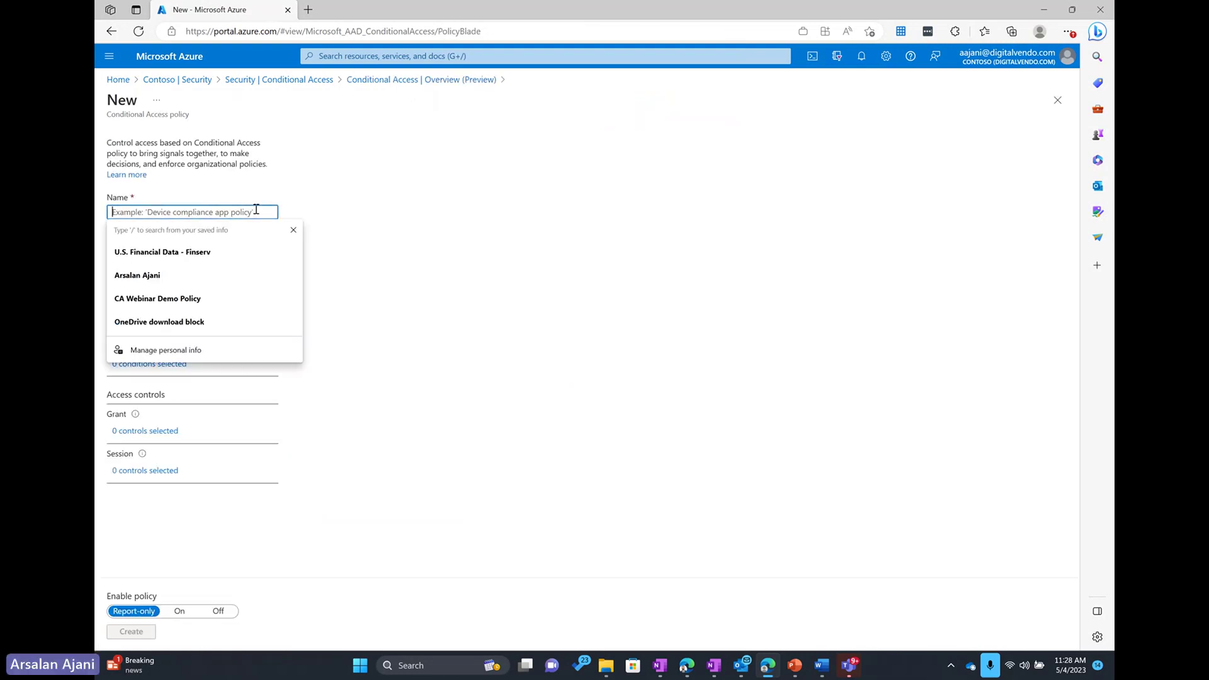
click(431, 195)
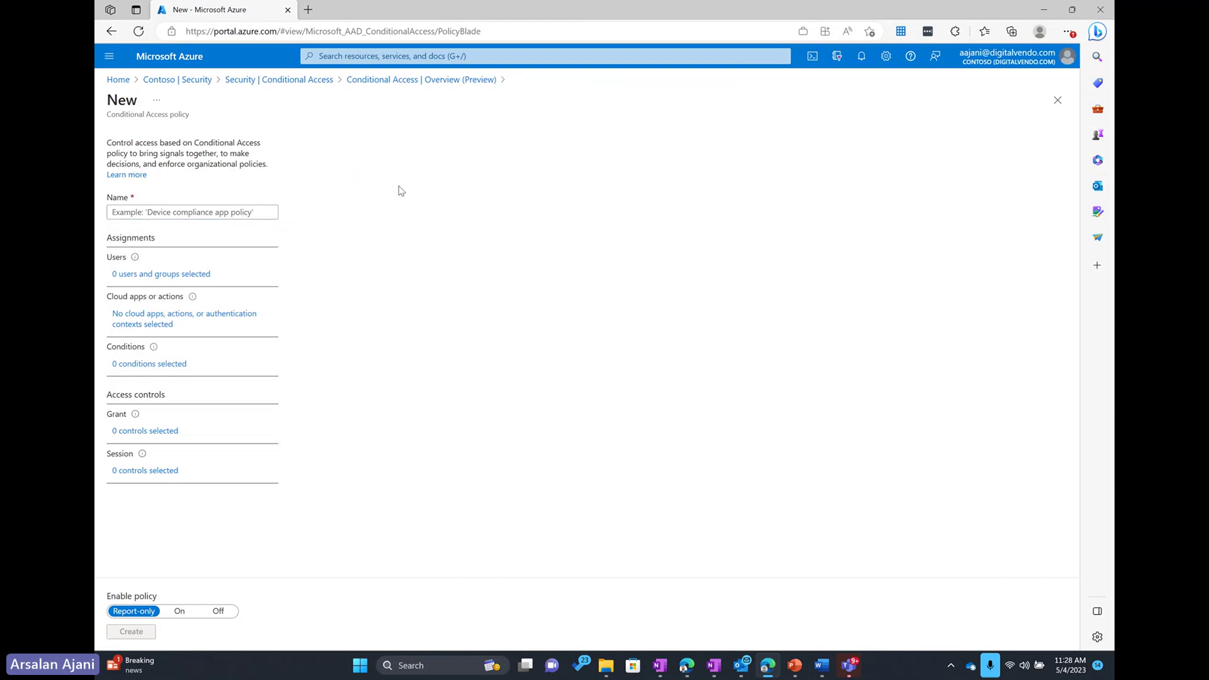
click(189, 212)
text(AA D)
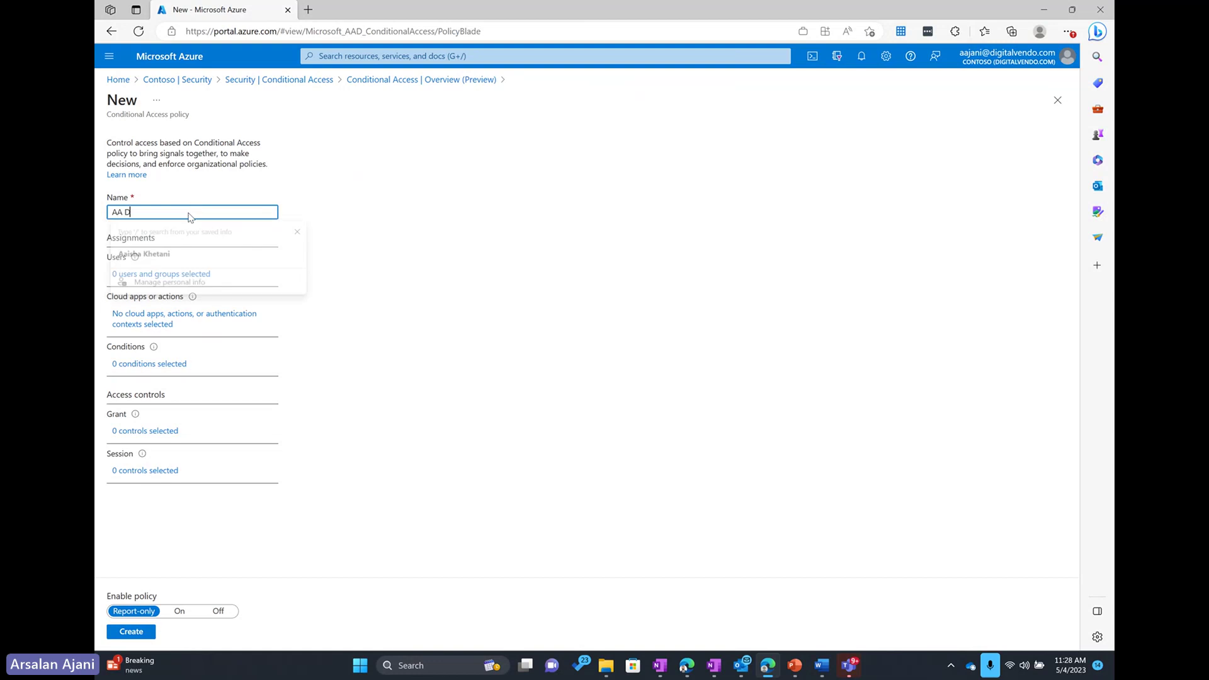
text(EMO POLICY)
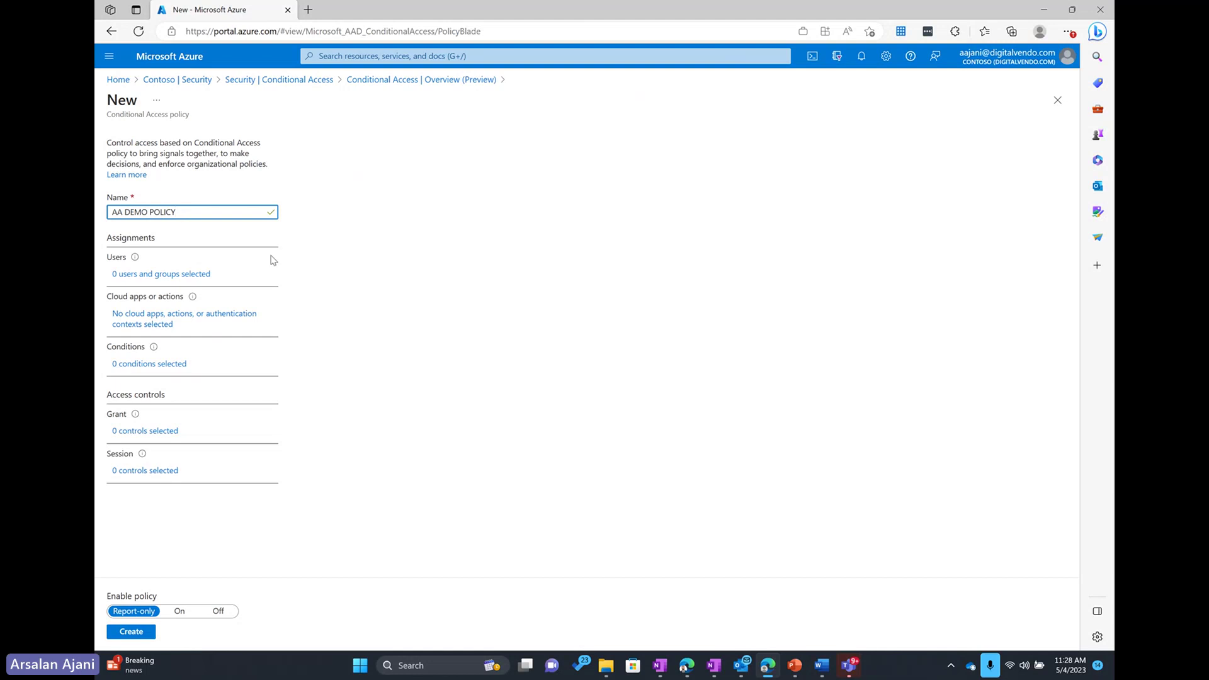
Step: Include all users in the policy's user assignment
click(184, 275)
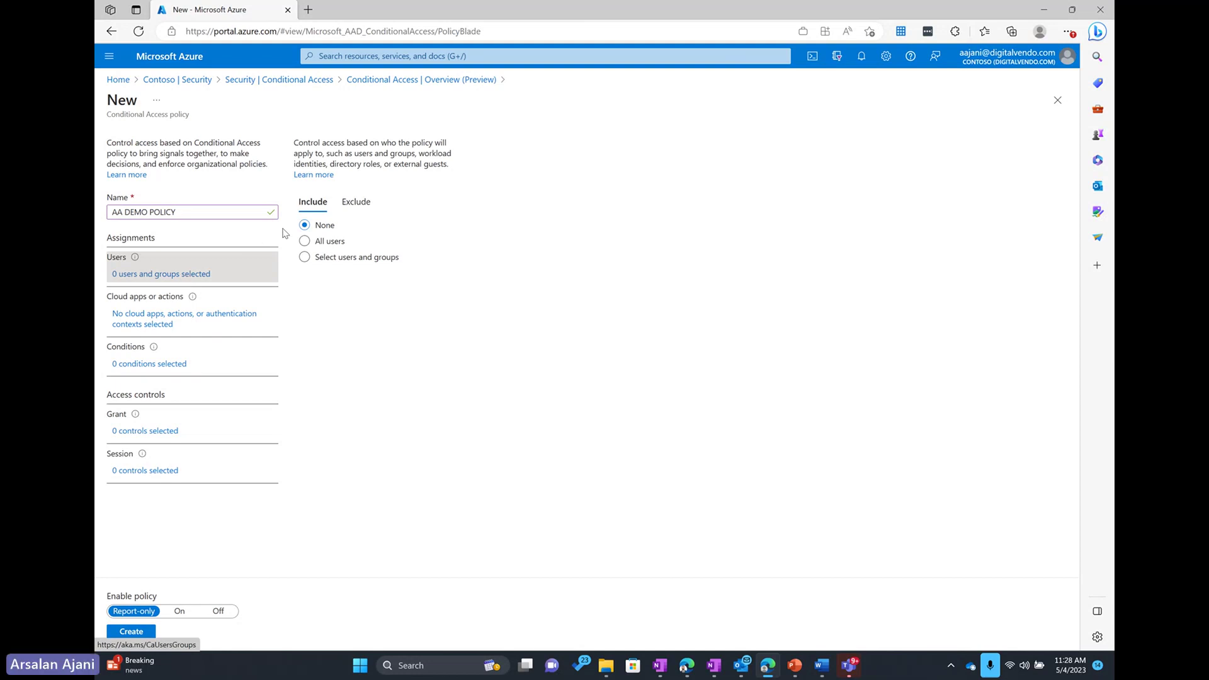
click(324, 244)
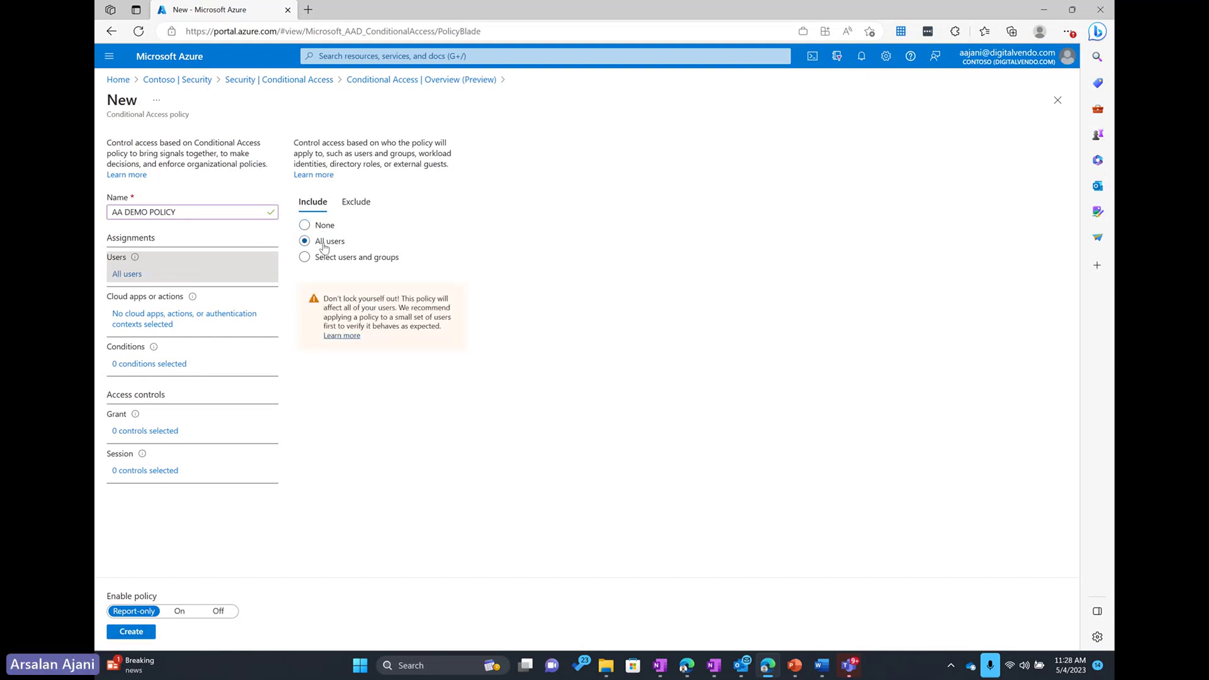
Step: Try the options for including specific users and groups and for excluding users, and return the inclusion to All users
click(327, 260)
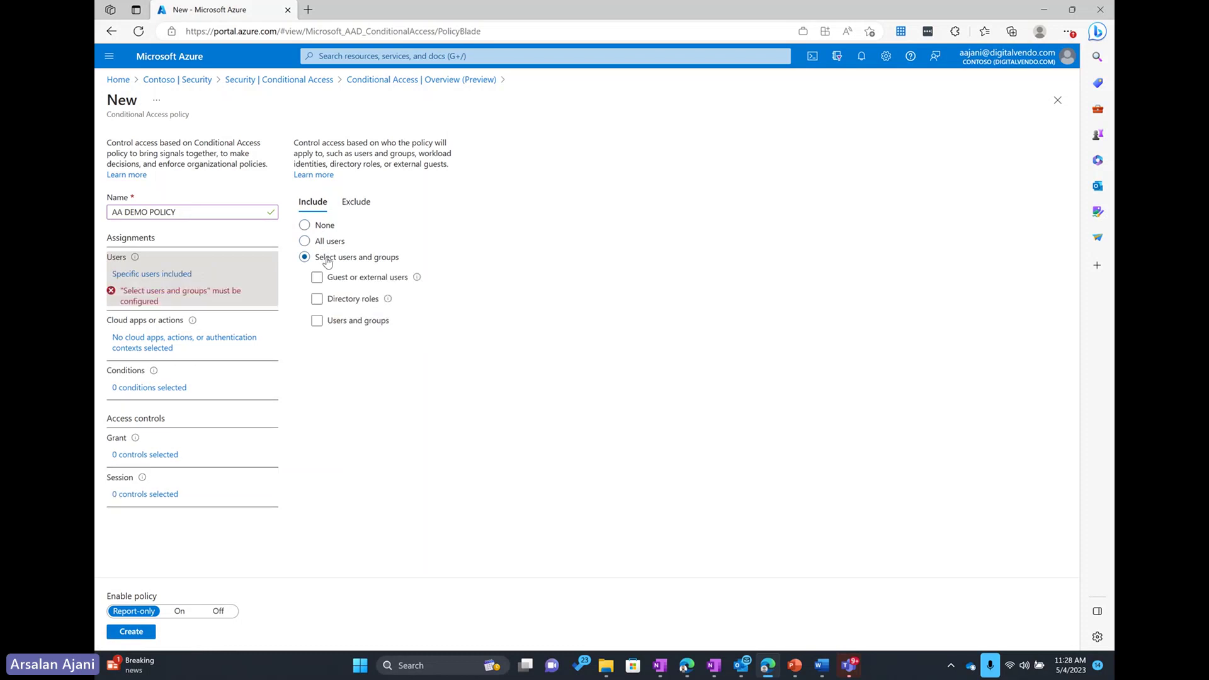
click(339, 284)
click(344, 281)
click(339, 301)
click(339, 304)
click(345, 323)
click(359, 205)
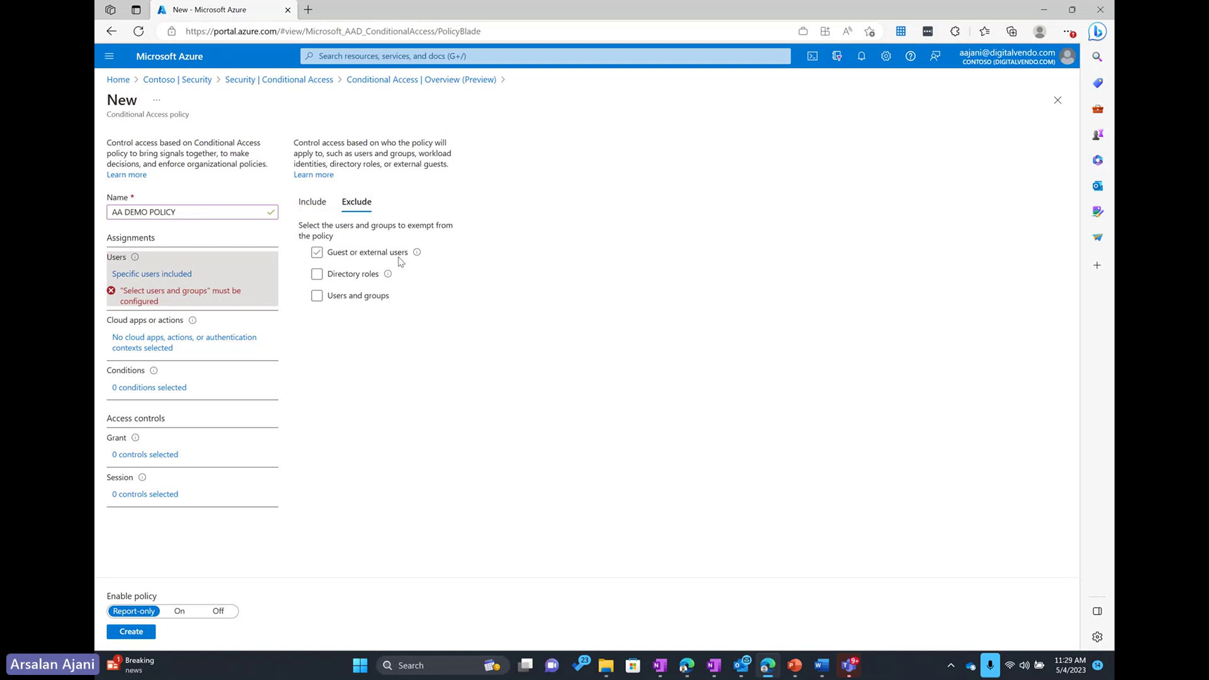
click(378, 297)
click(378, 298)
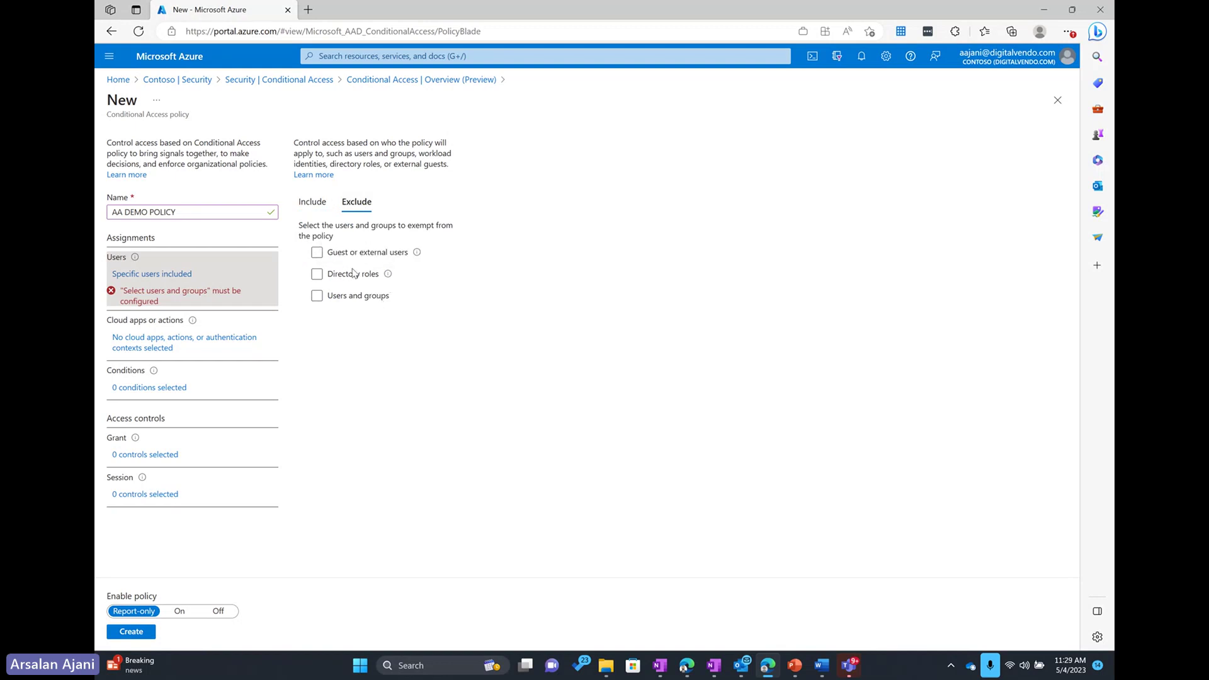
click(318, 208)
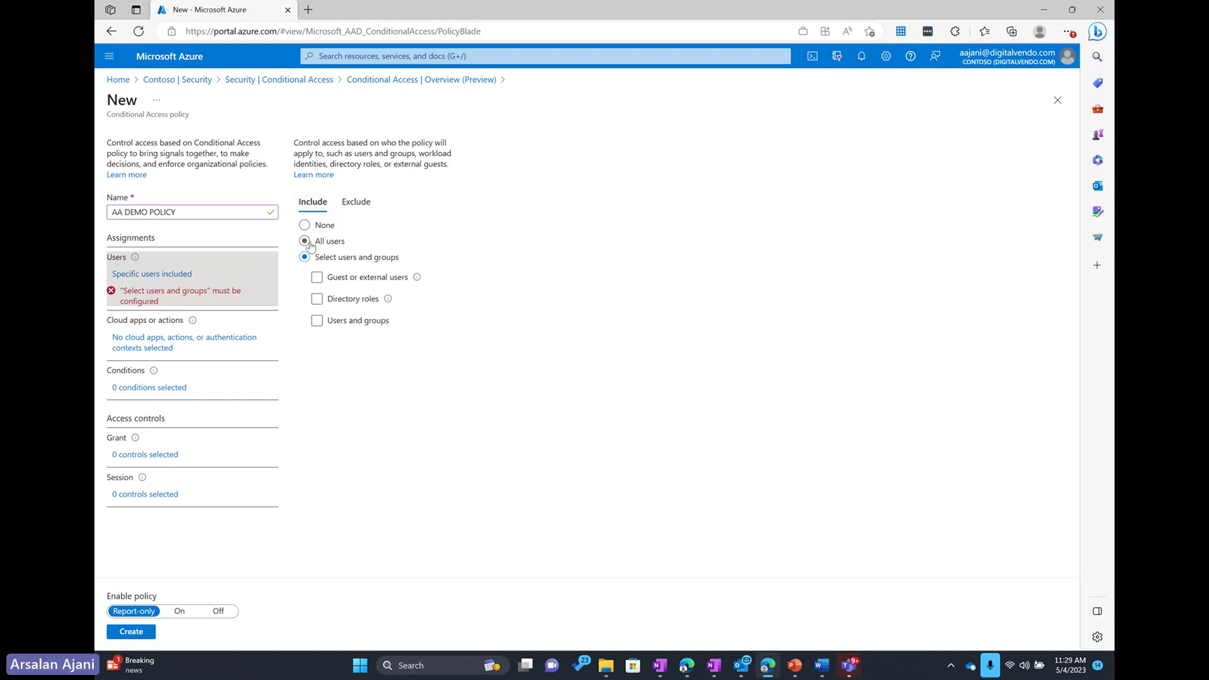
click(309, 244)
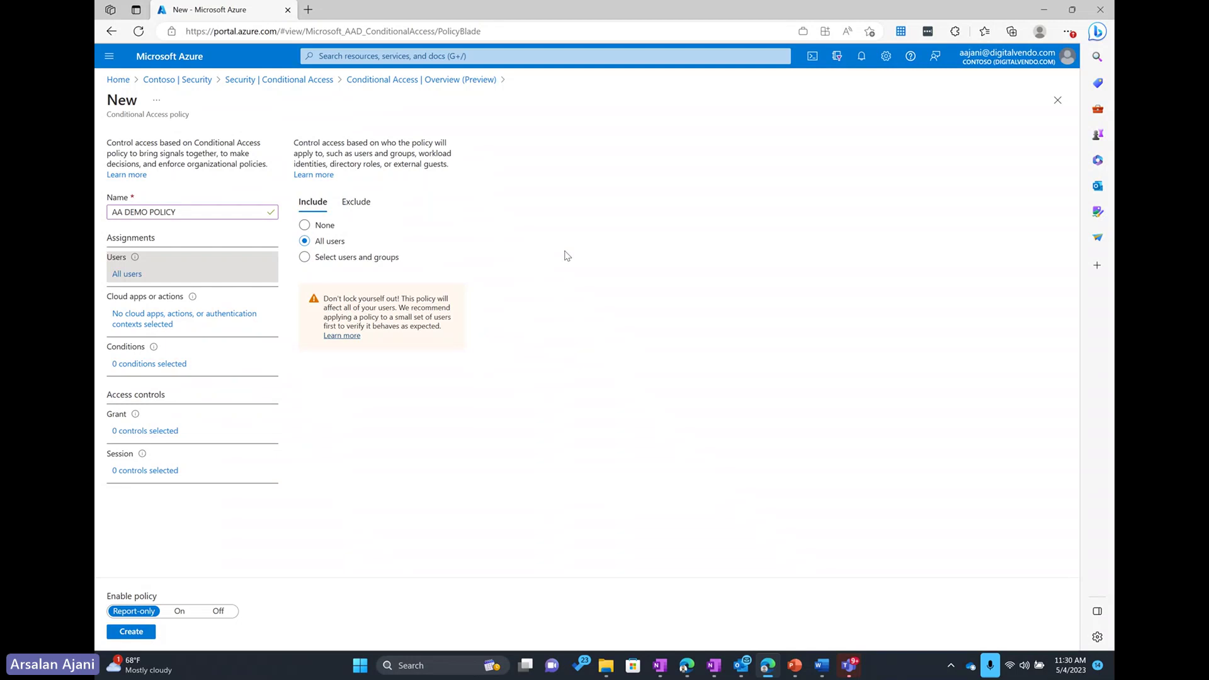
Step: Set the policy's cloud app assignment to include all cloud apps, and check the app exclusion options
click(169, 325)
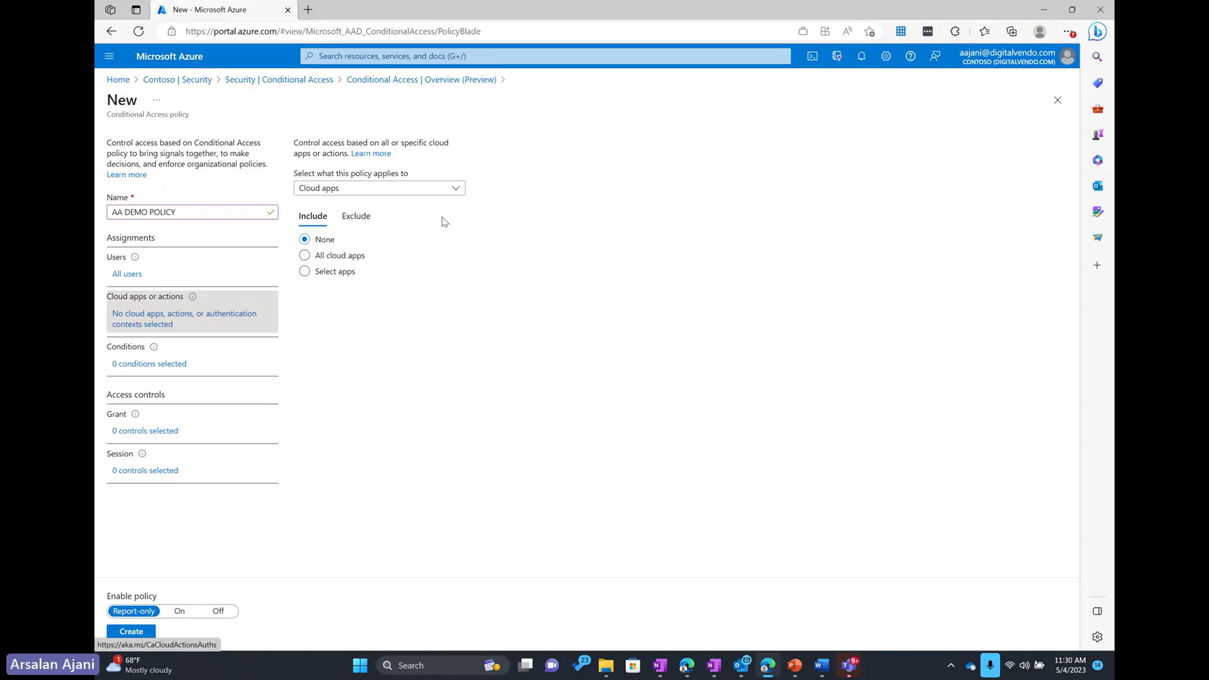
click(336, 276)
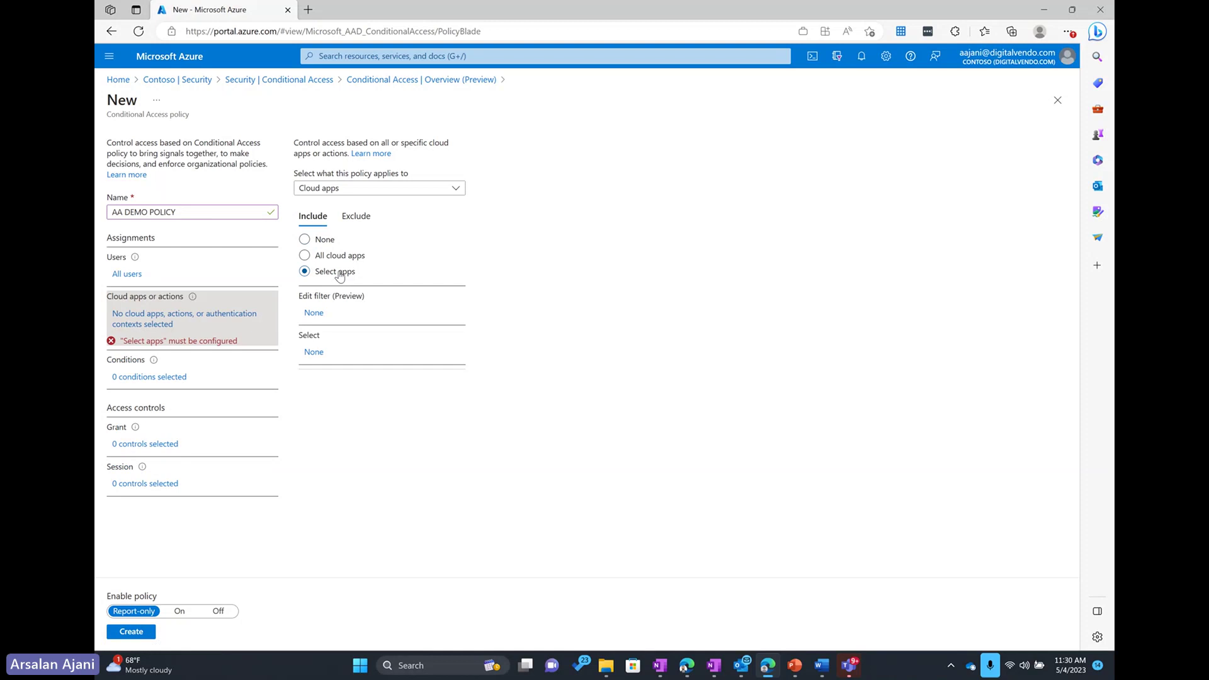
click(333, 258)
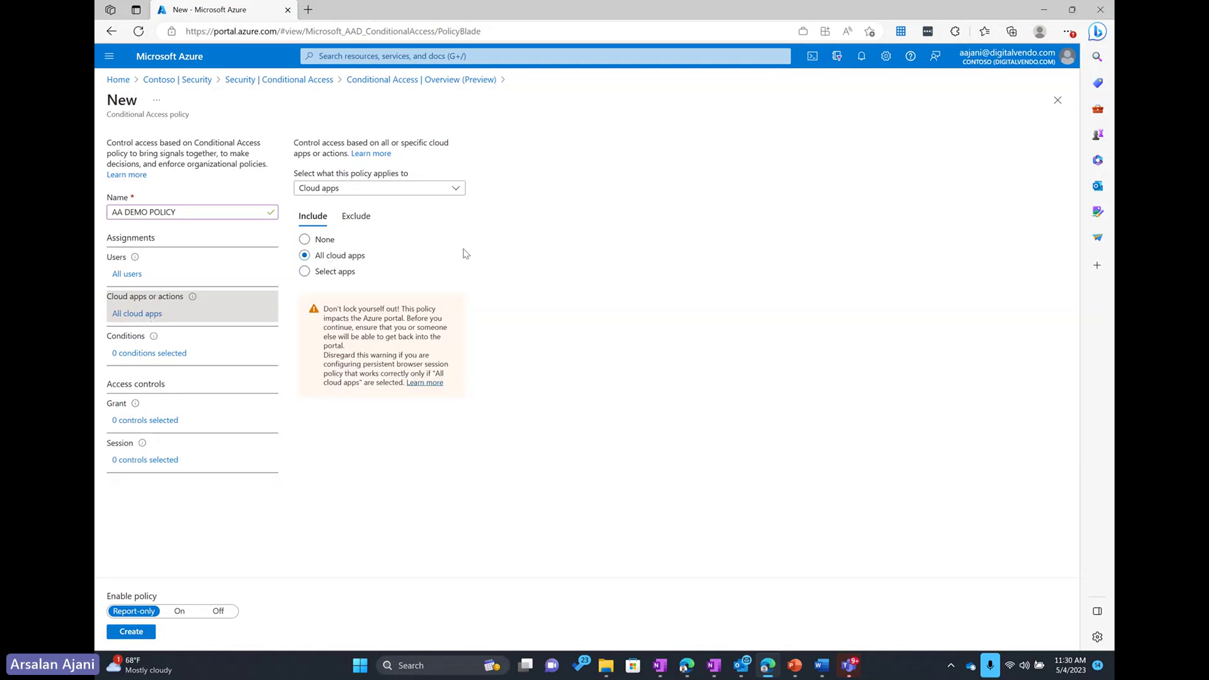
click(357, 217)
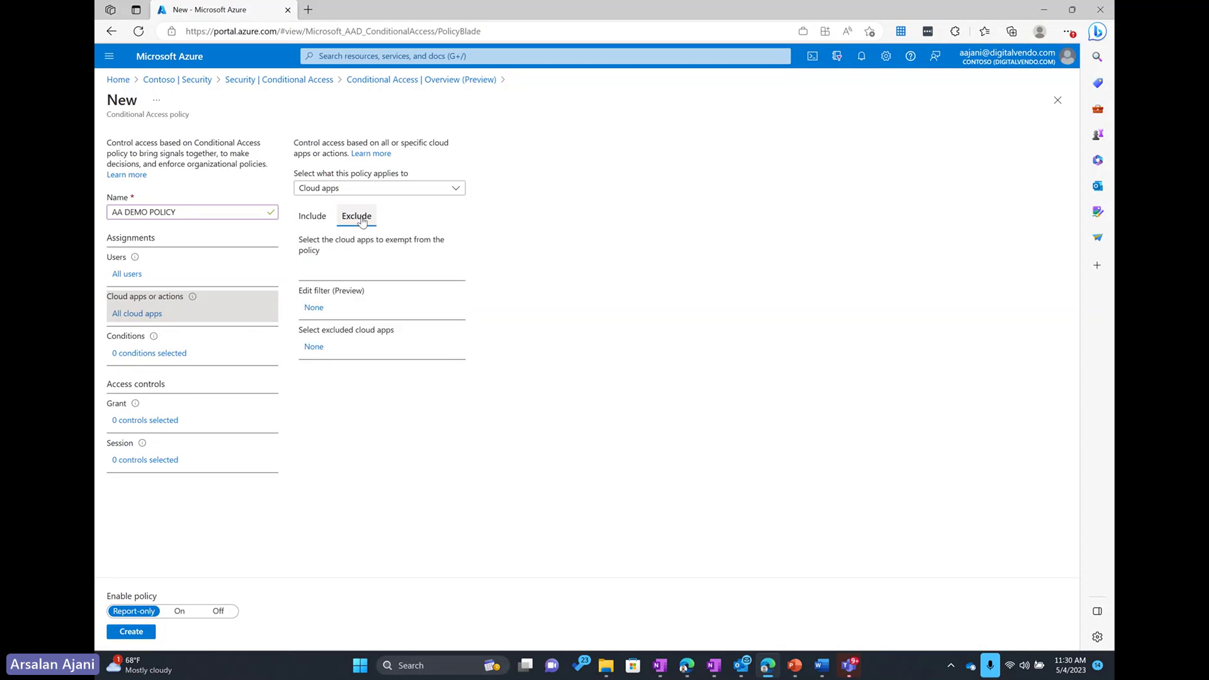
click(313, 216)
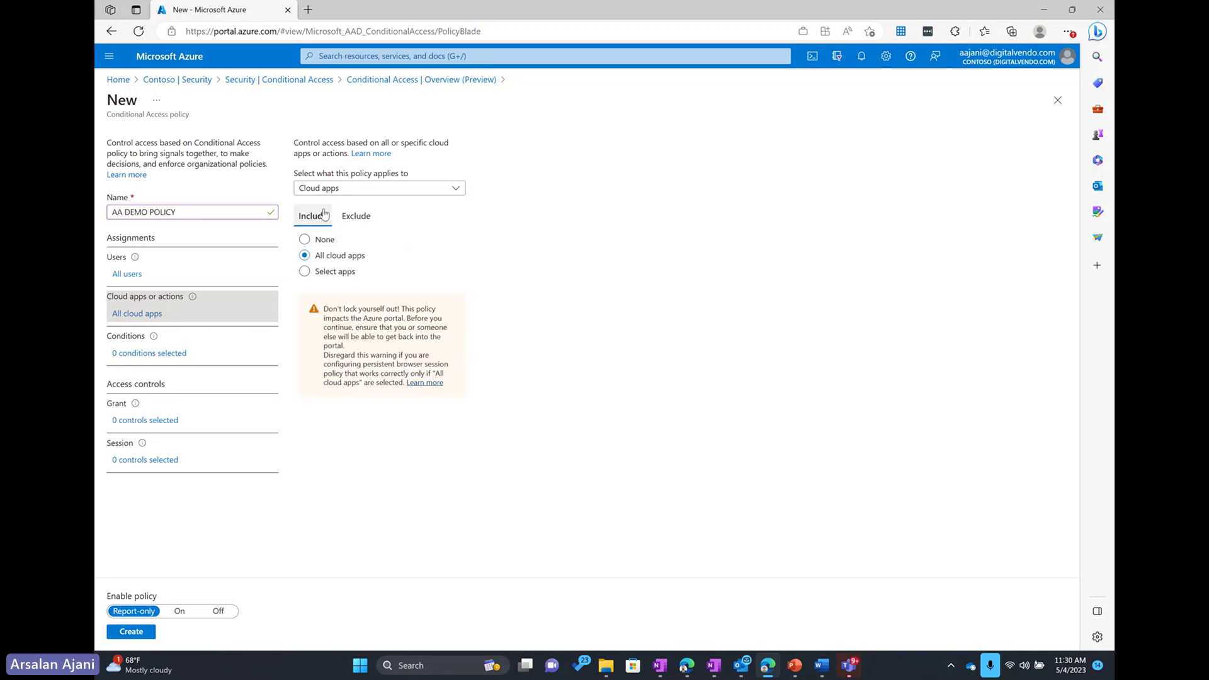
Step: Try the User actions and Authentication context targets for the policy, and switch the target back to Cloud apps
click(417, 190)
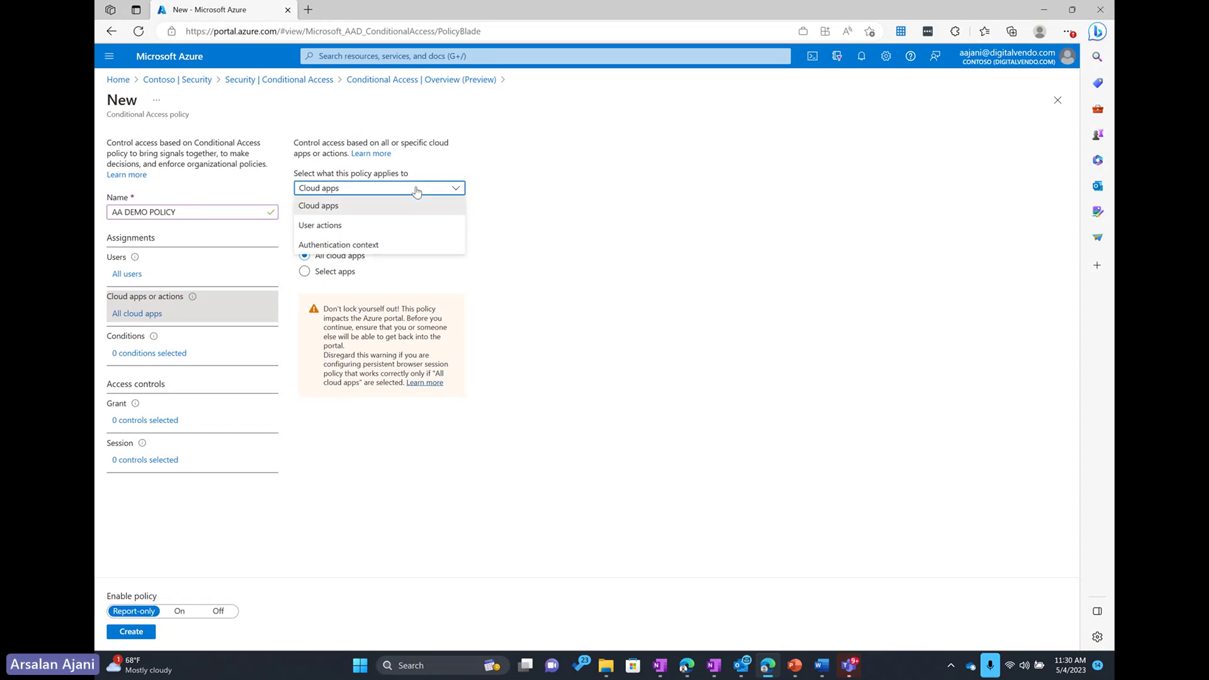
click(395, 227)
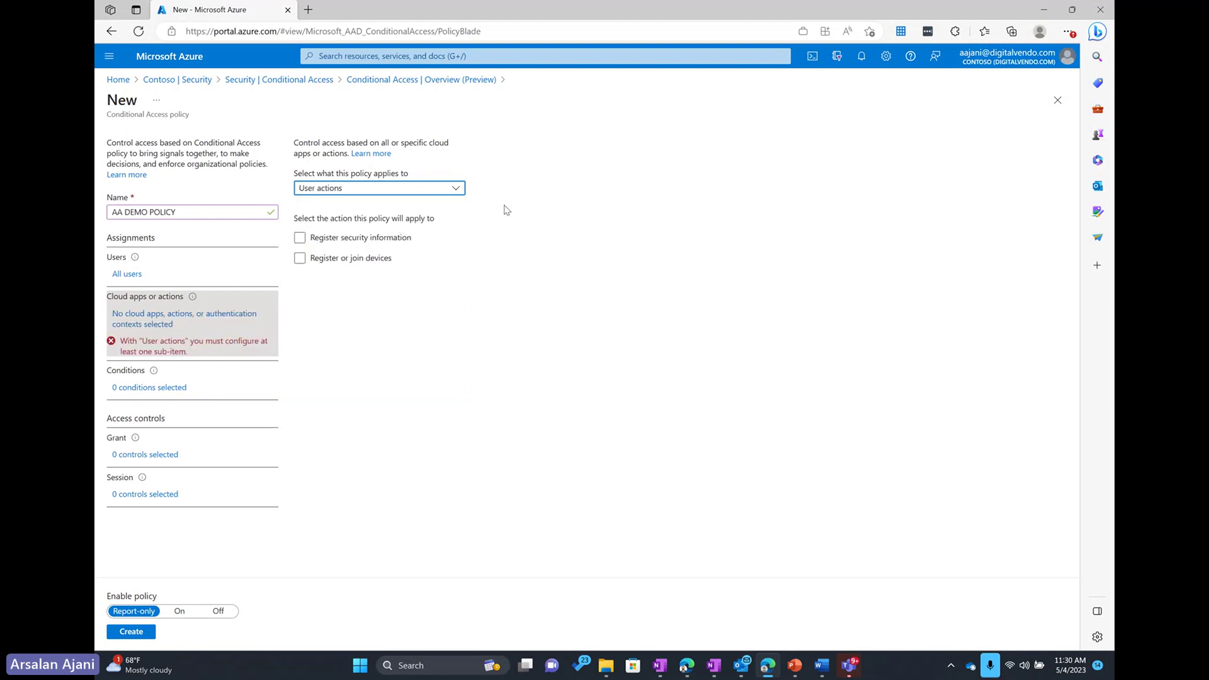
click(343, 241)
click(344, 242)
click(358, 263)
click(370, 190)
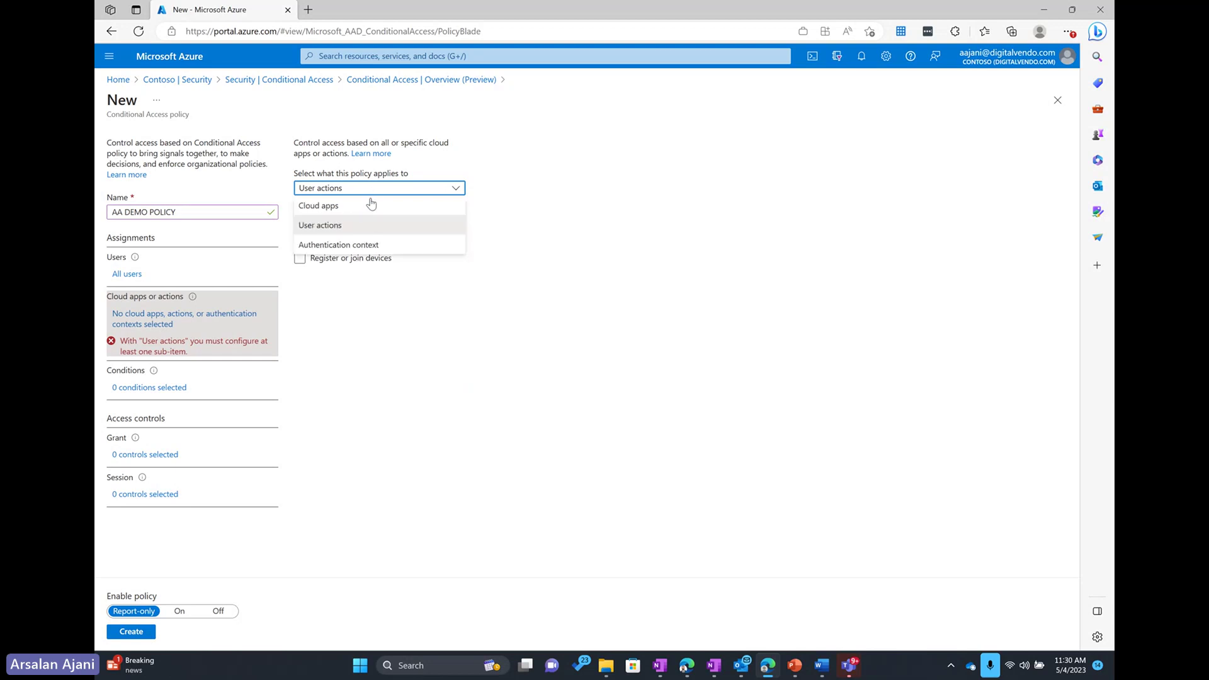
click(369, 245)
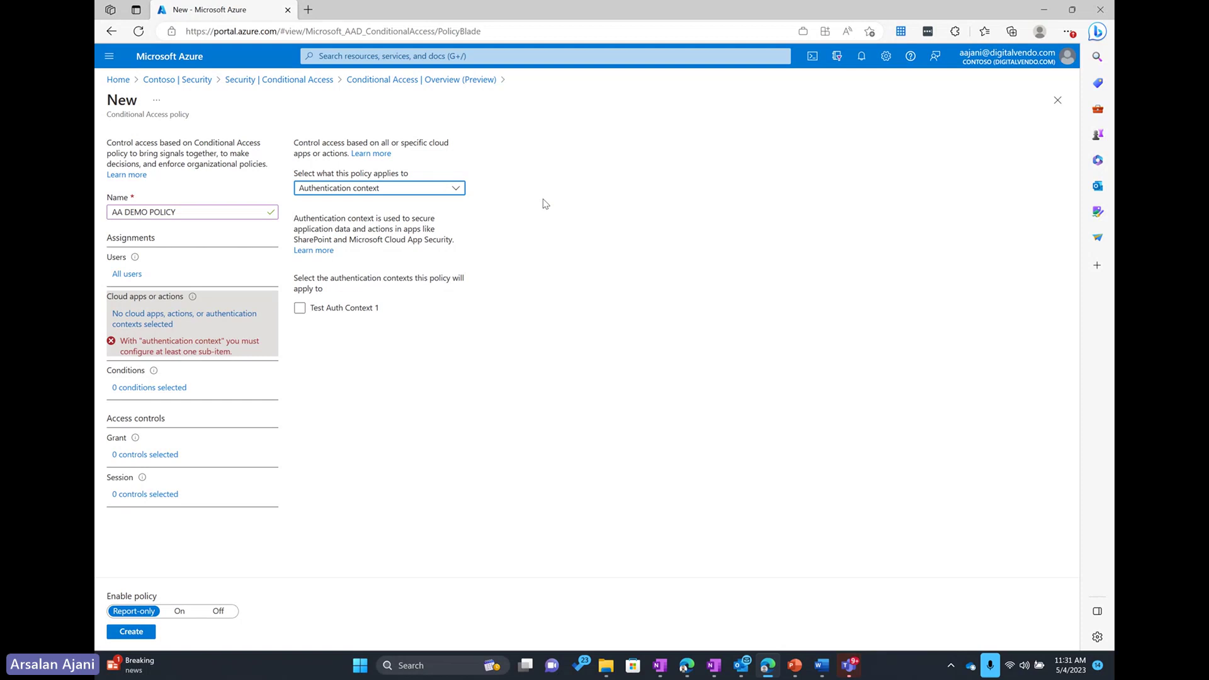
click(456, 188)
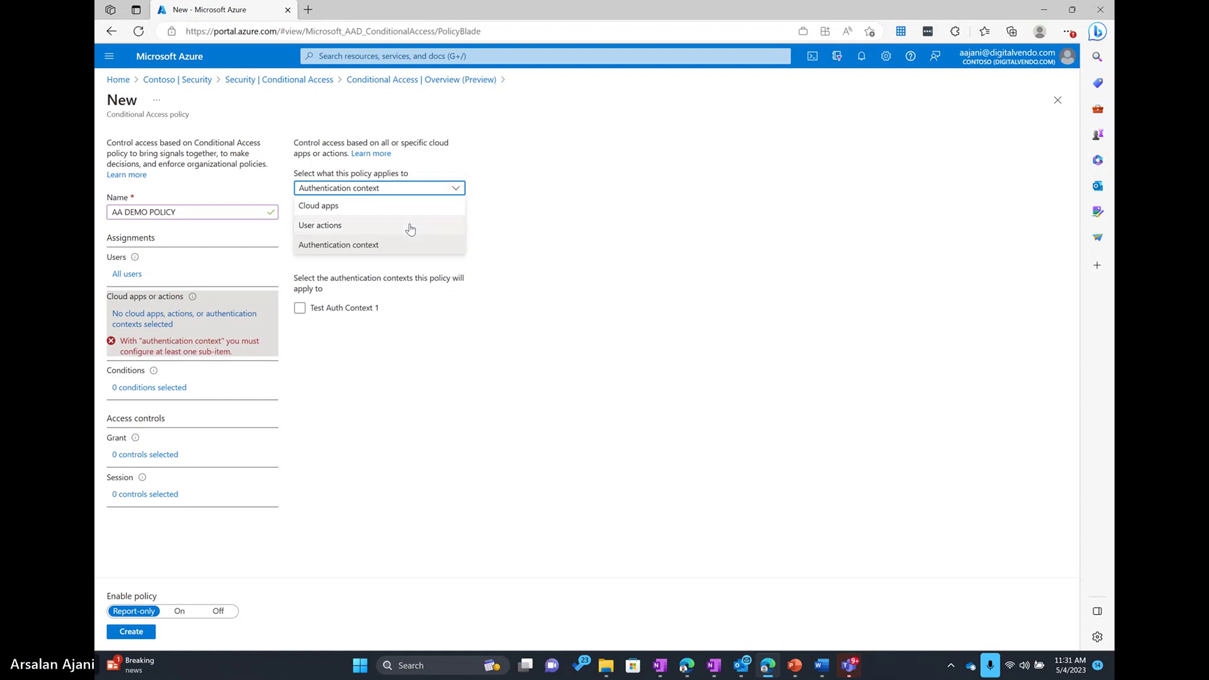
click(365, 206)
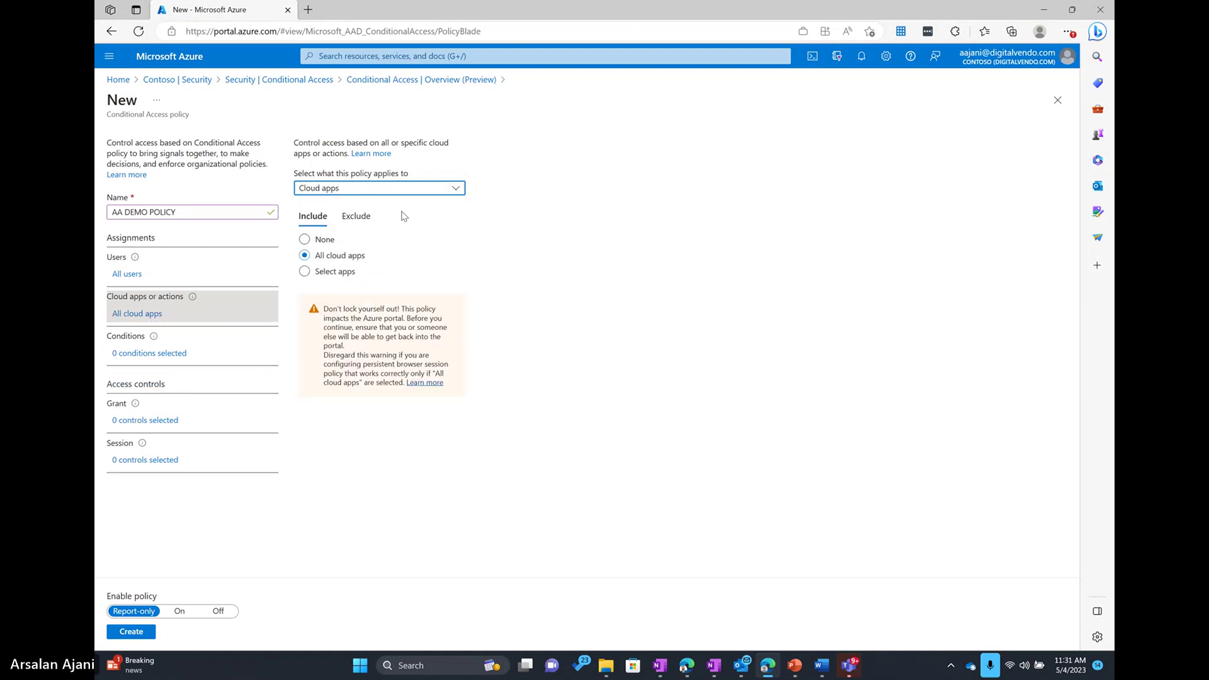
Step: Open the policy's user risk condition, try enabling its configuration and switch it back to No
click(168, 355)
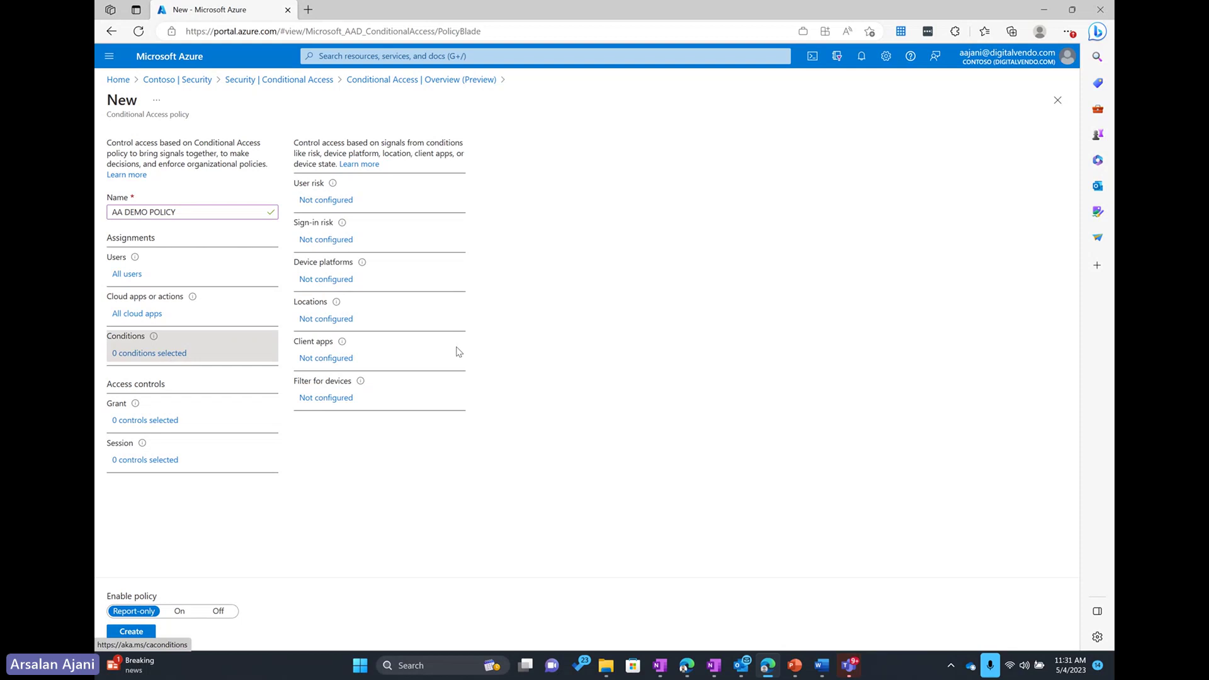
click(324, 200)
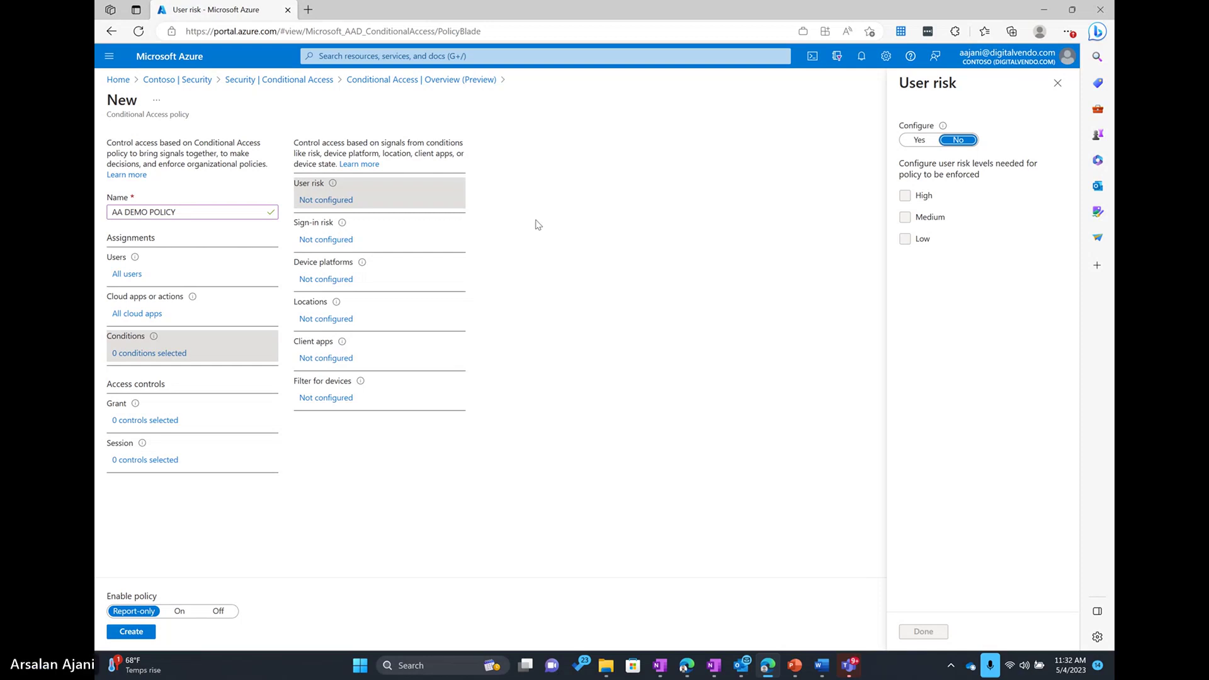
click(912, 143)
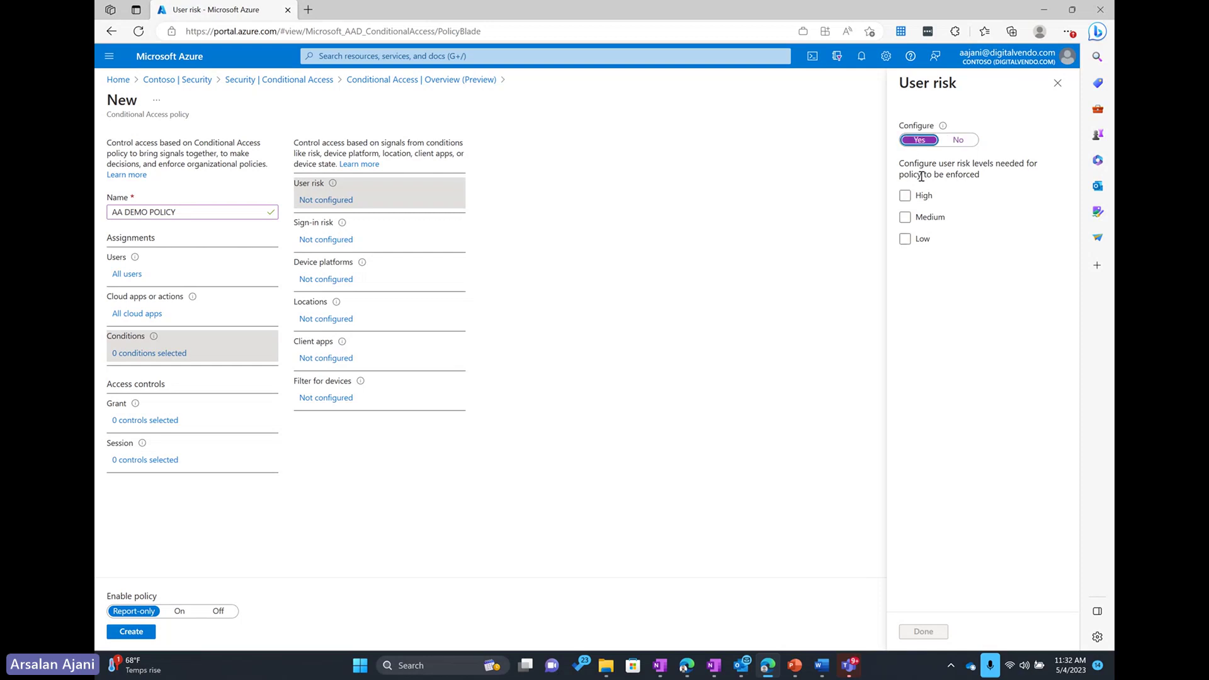
click(951, 141)
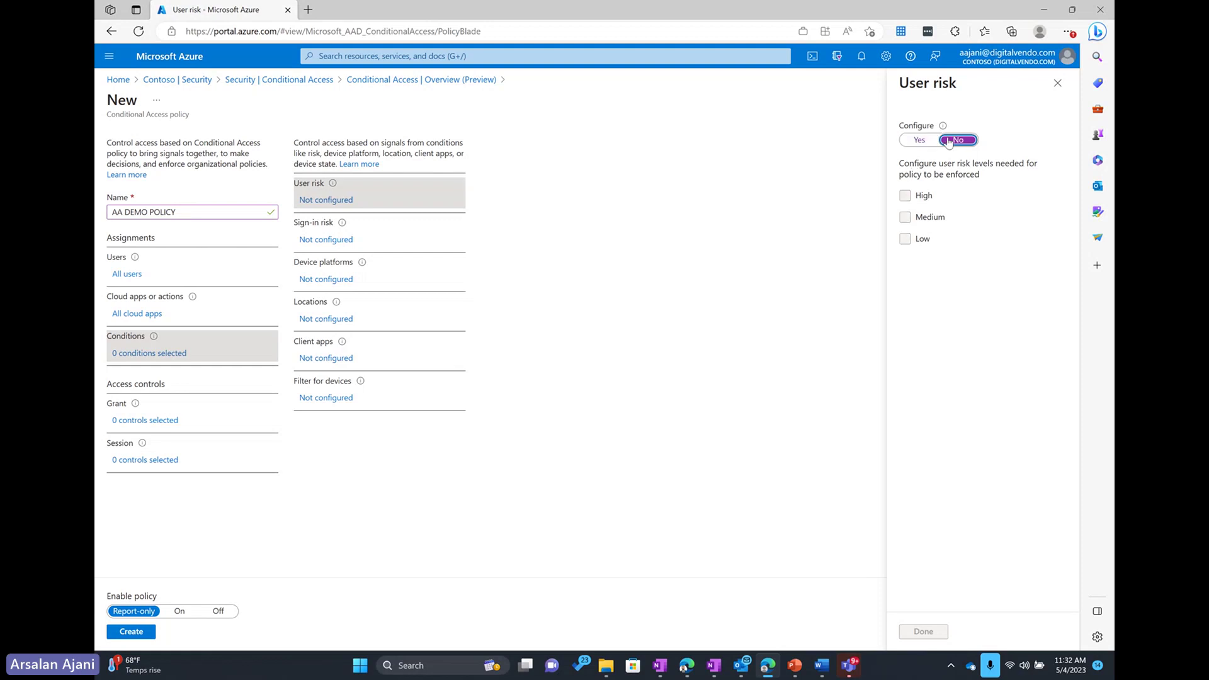
Step: Open the sign-in risk condition, try enabling it with the Medium level, switch it back to No and discard the edits
click(343, 243)
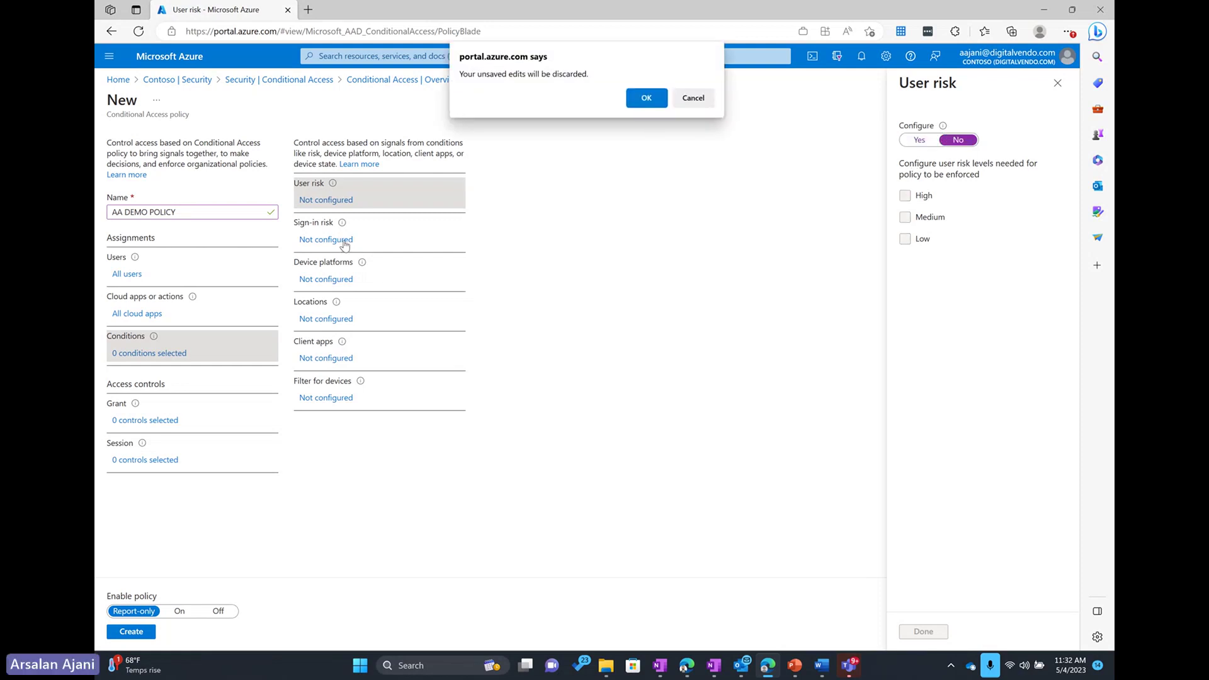
click(649, 99)
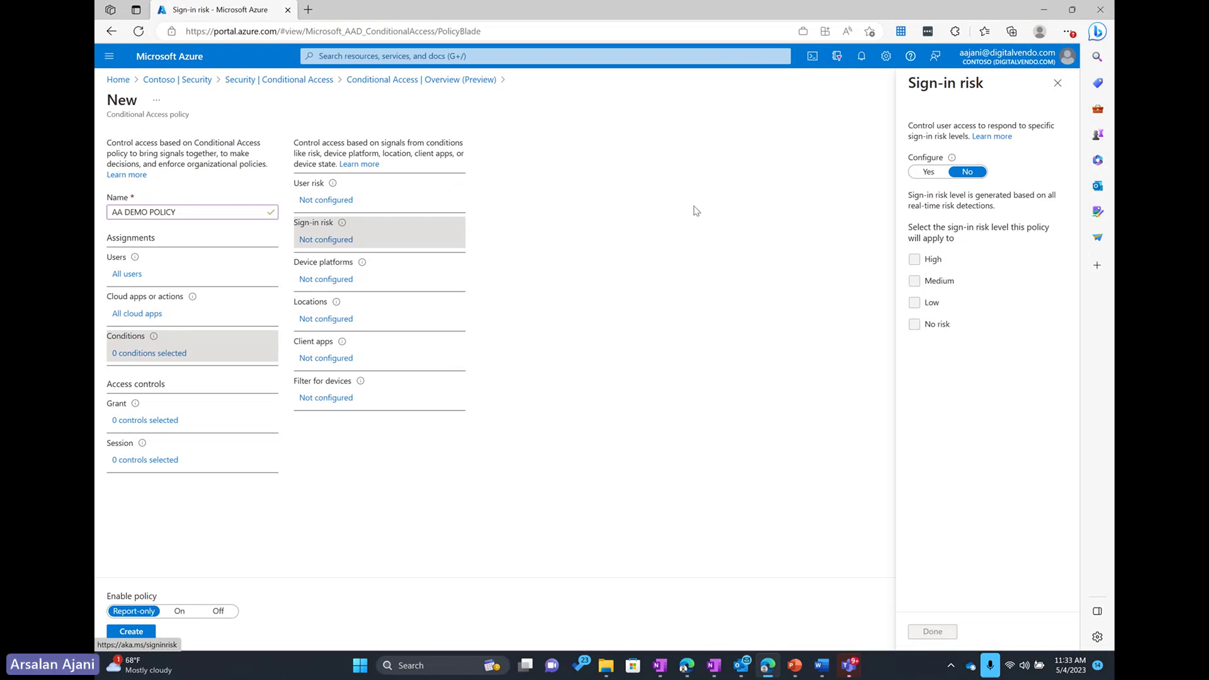
click(929, 172)
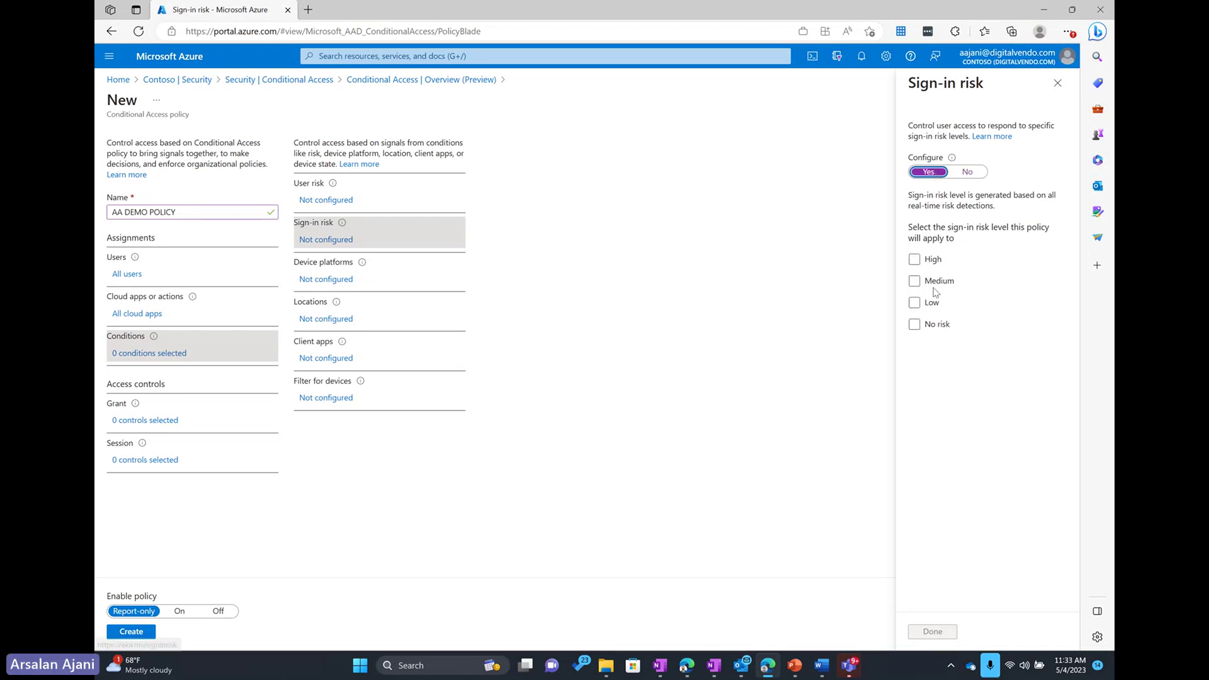
click(917, 282)
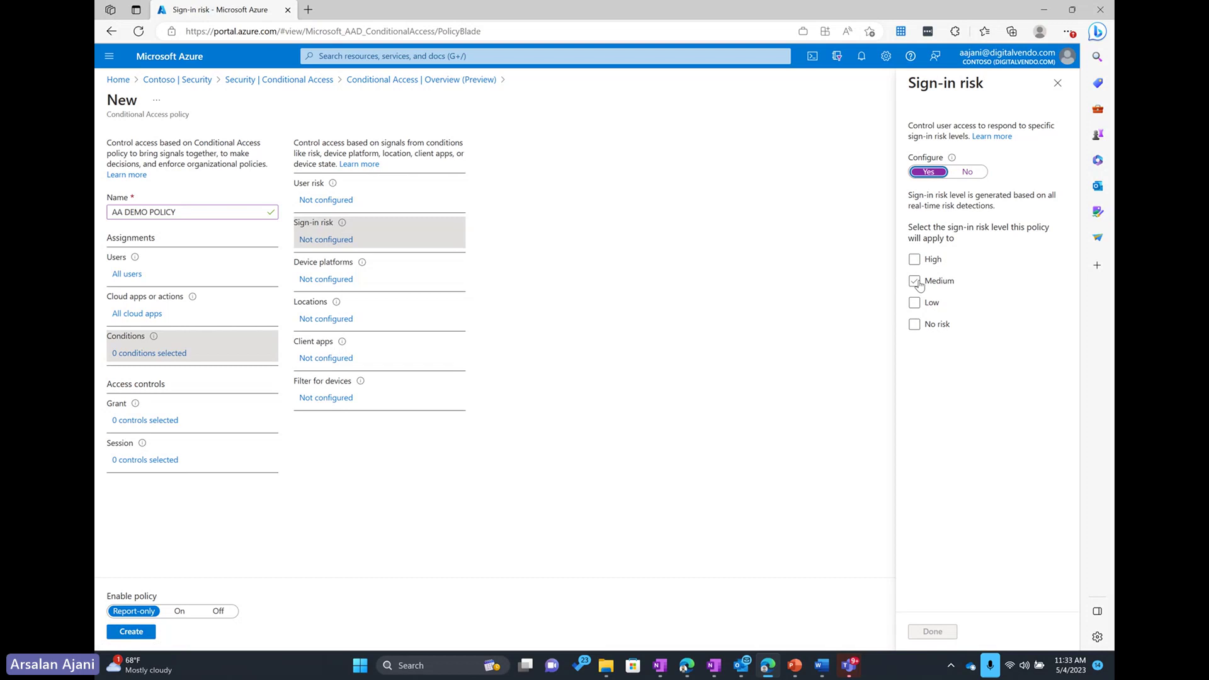
click(965, 172)
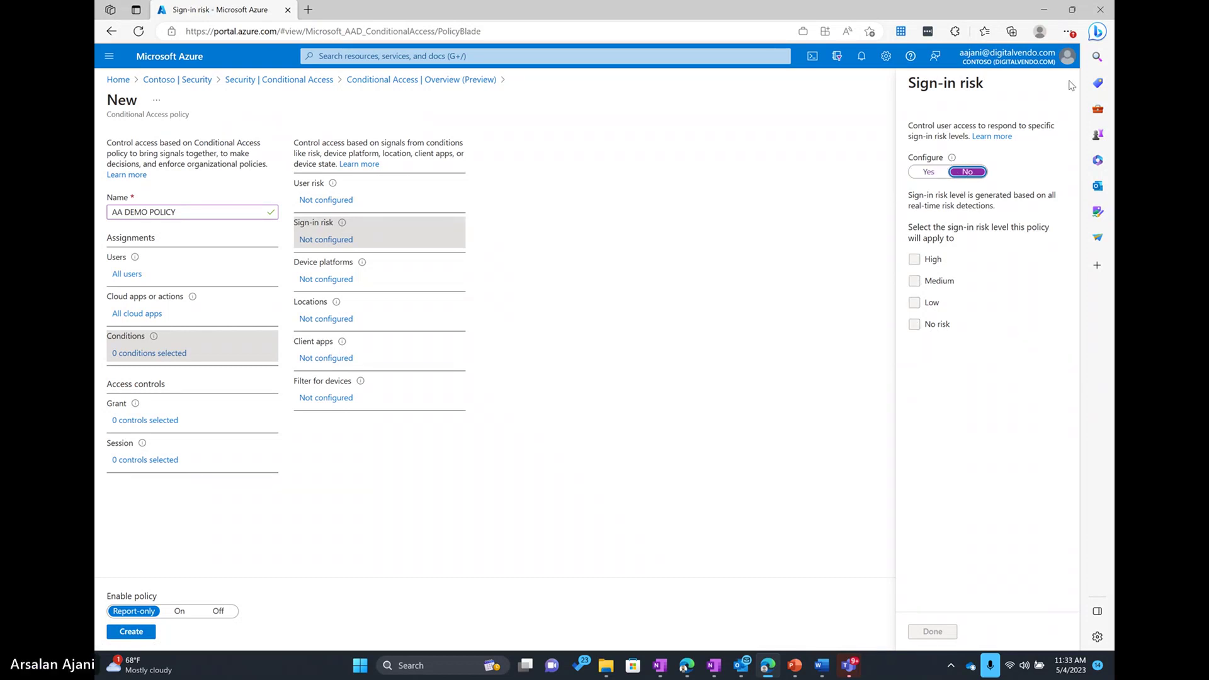
click(1058, 88)
click(646, 98)
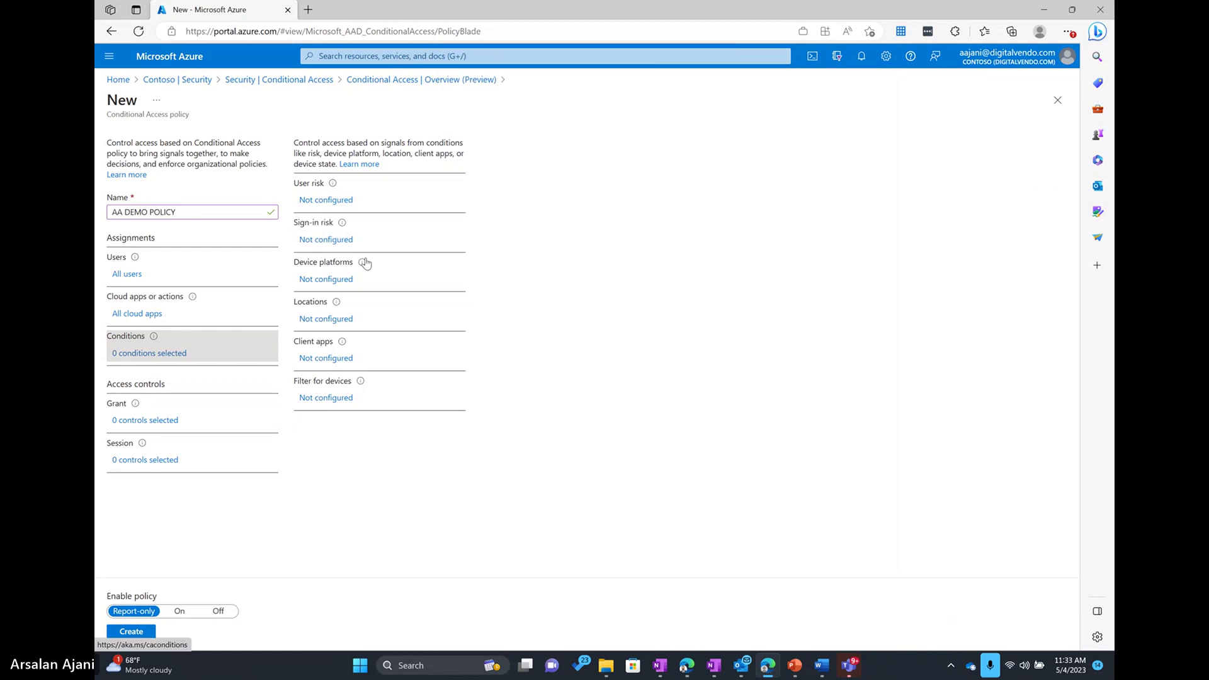
Step: Try enabling the device platforms condition and check its platform exclusion and inclusion options
click(323, 282)
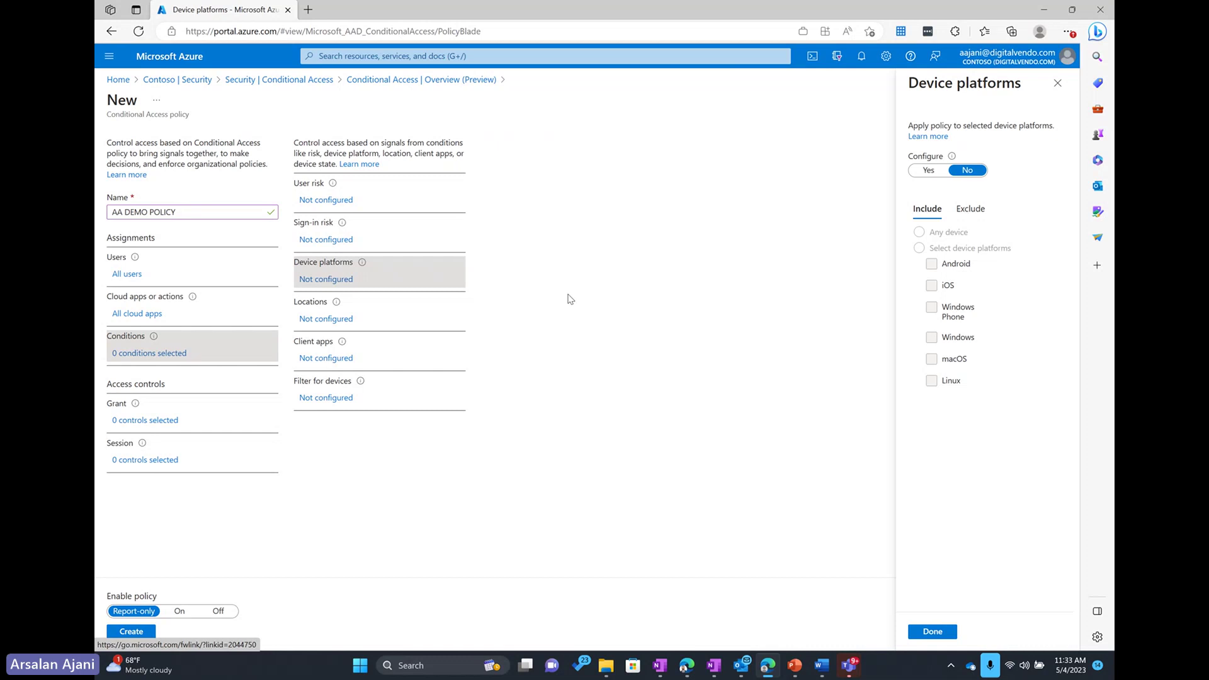
click(929, 170)
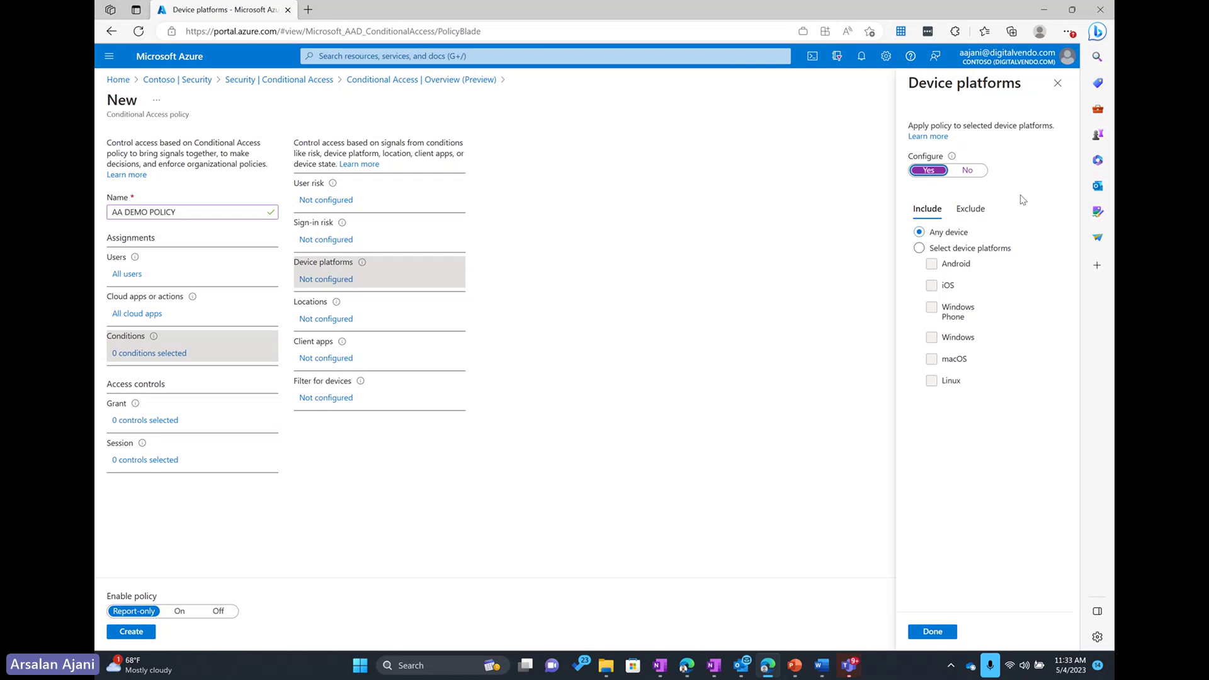
click(963, 216)
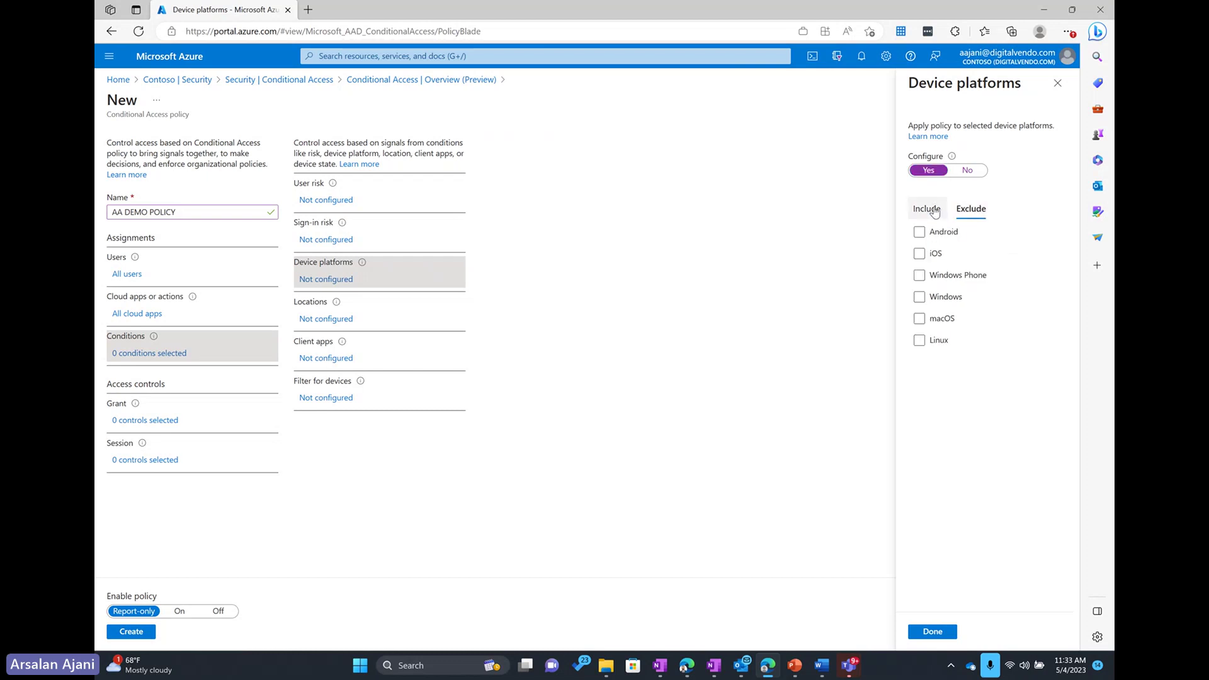
click(934, 214)
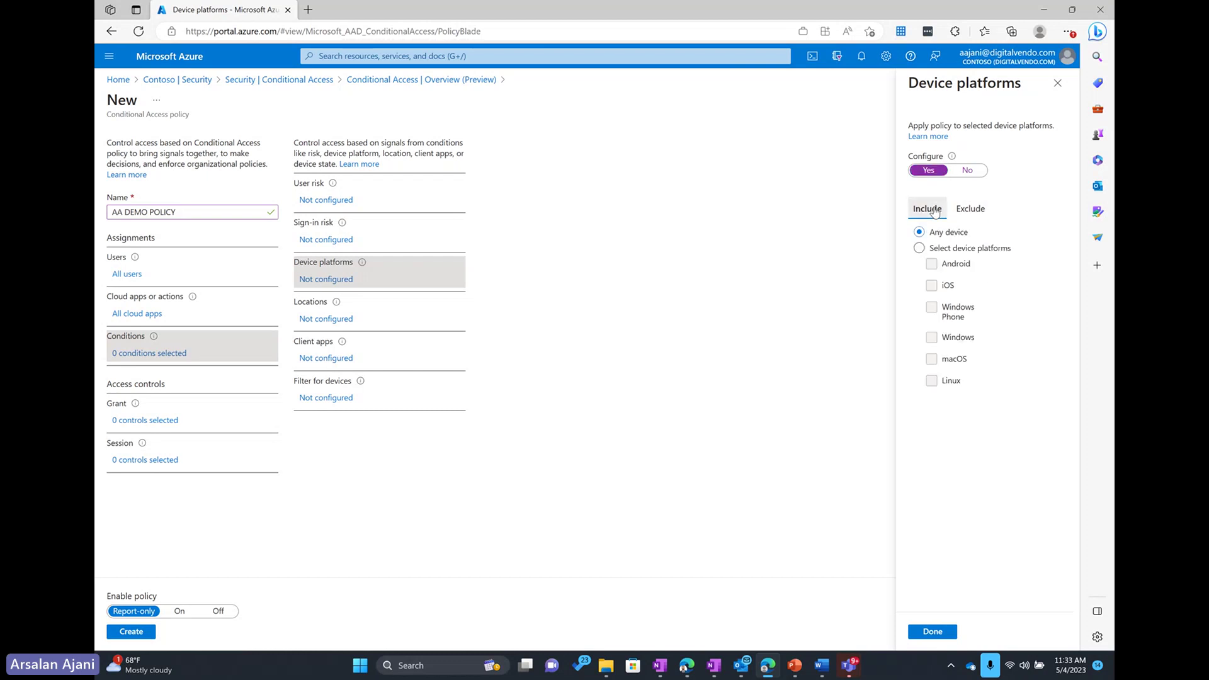
Step: Discard the device platform edits and configure the Locations condition to include all trusted locations
click(326, 320)
click(645, 99)
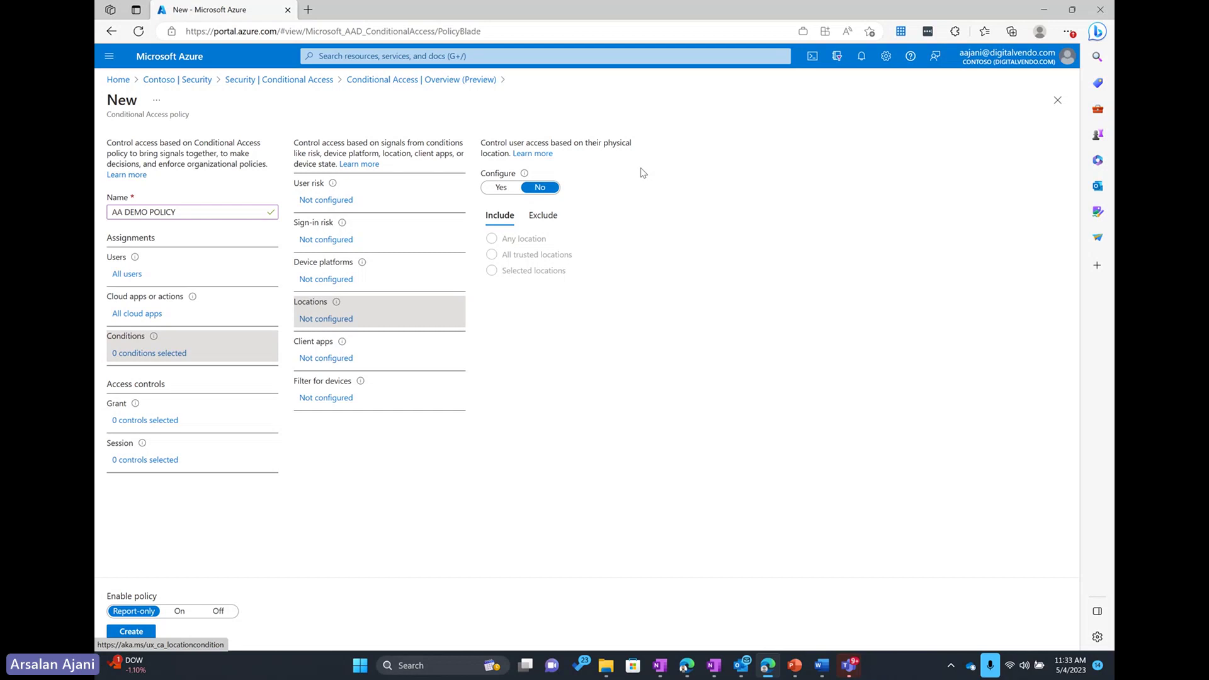
click(503, 189)
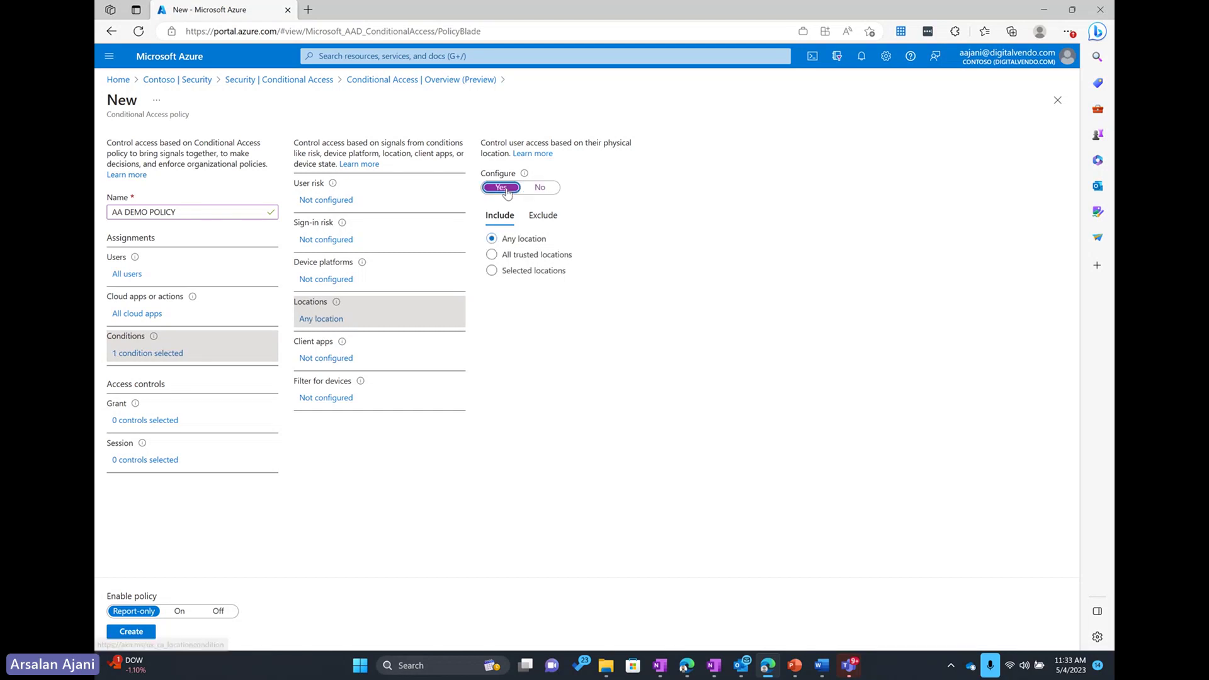
click(560, 257)
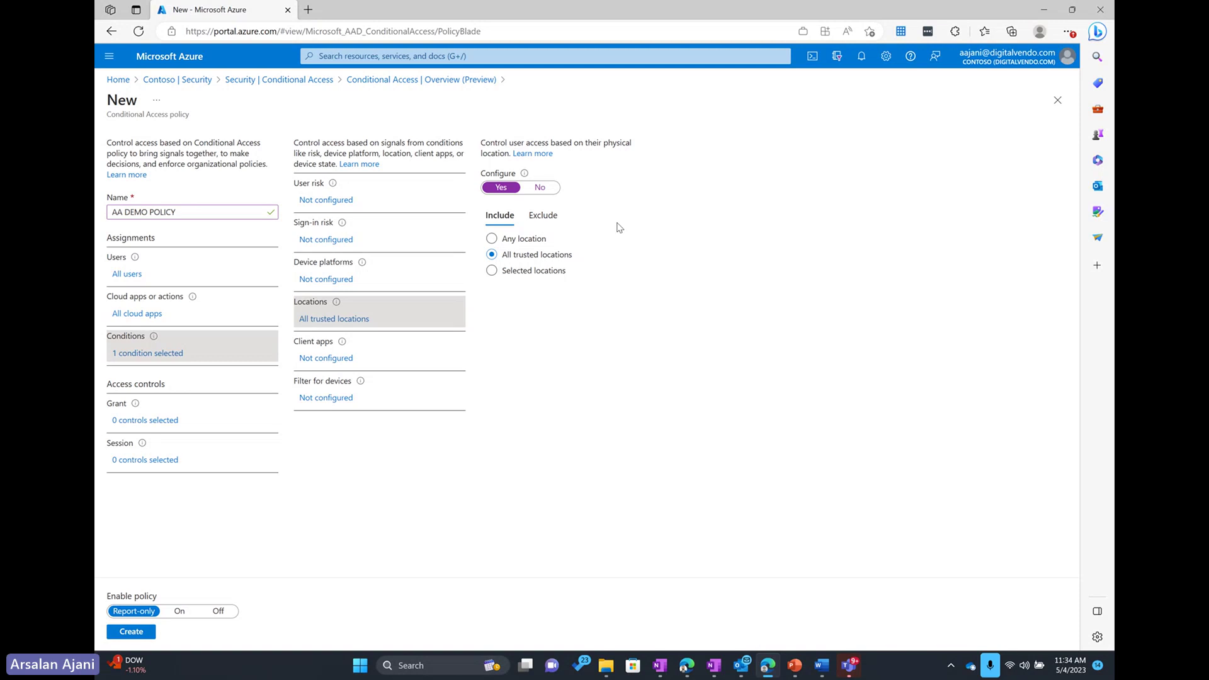
Step: Review the options of the Client apps and Filter for devices conditions
click(328, 359)
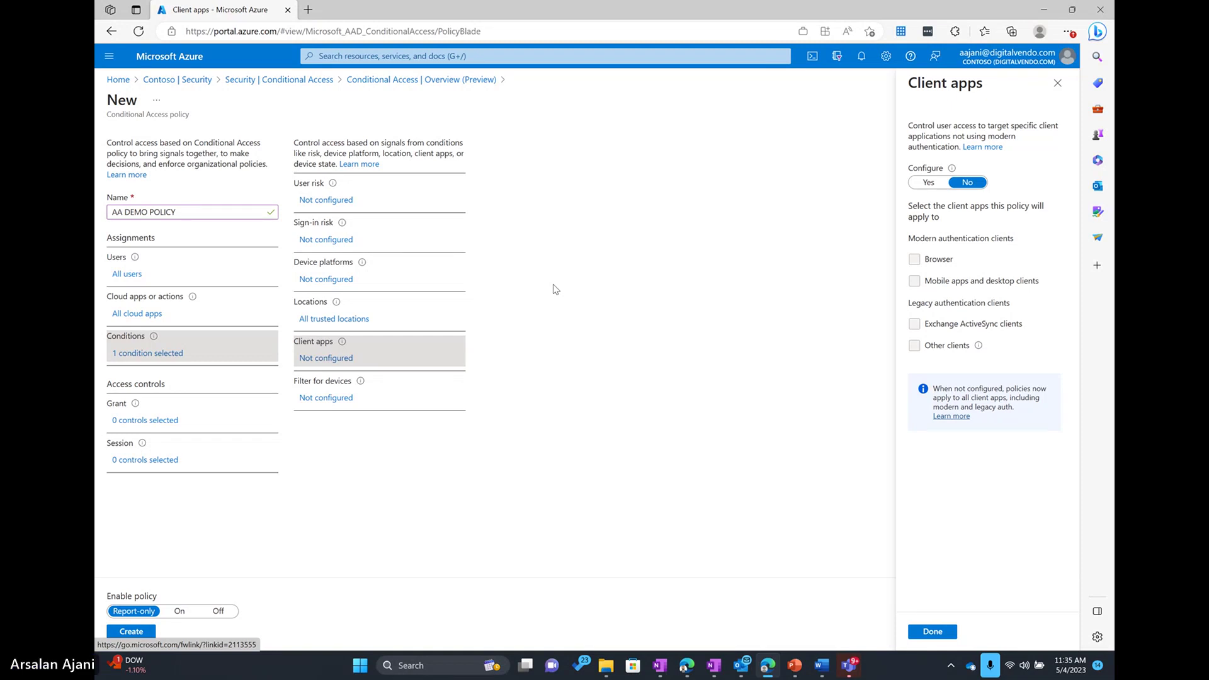
click(336, 399)
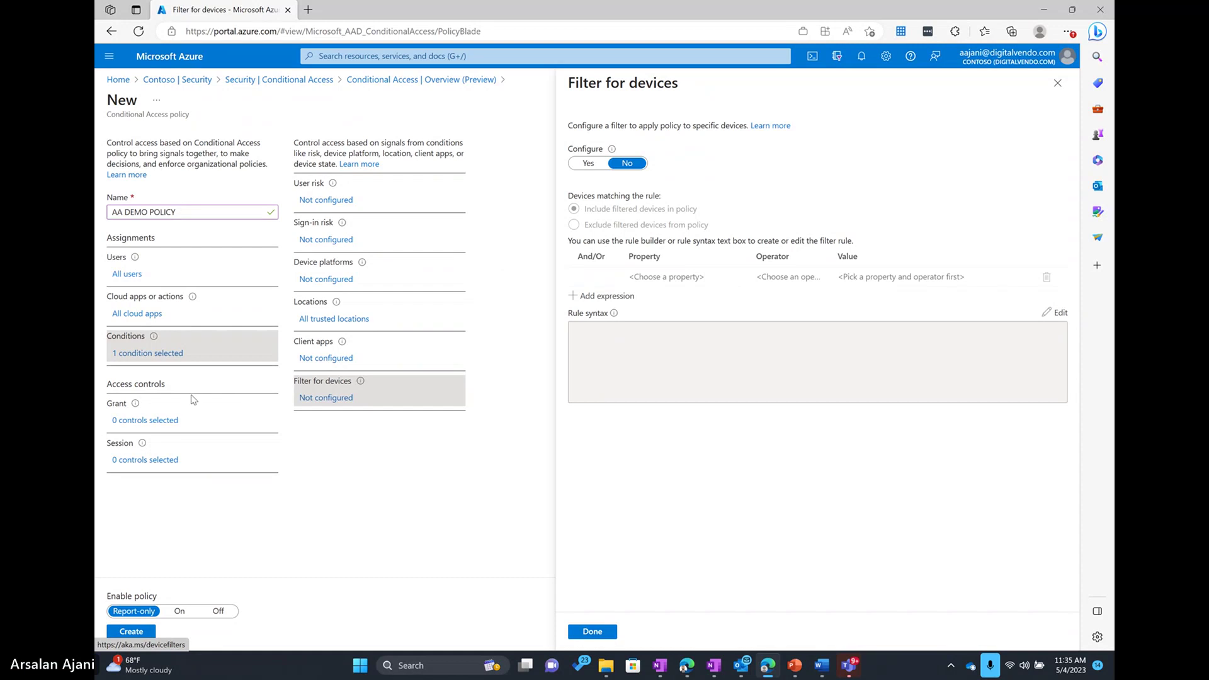
Step: Open the policy's grant controls, try Block access and return the selection to Grant access
click(138, 423)
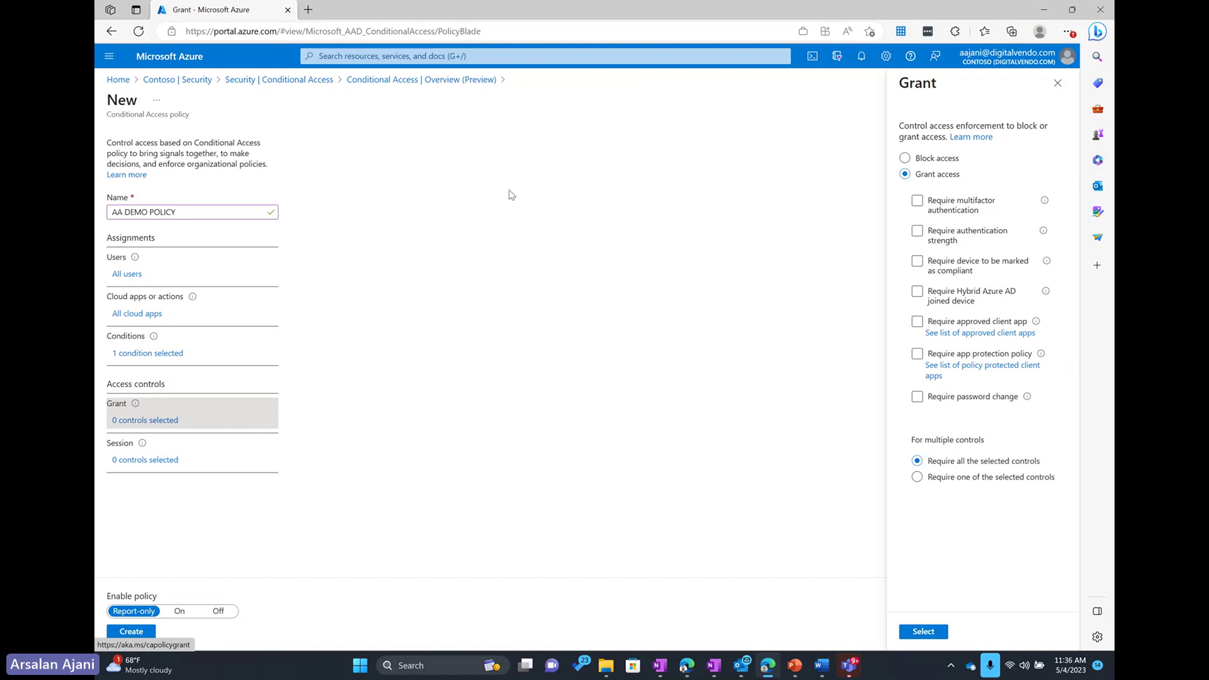
click(934, 160)
click(936, 177)
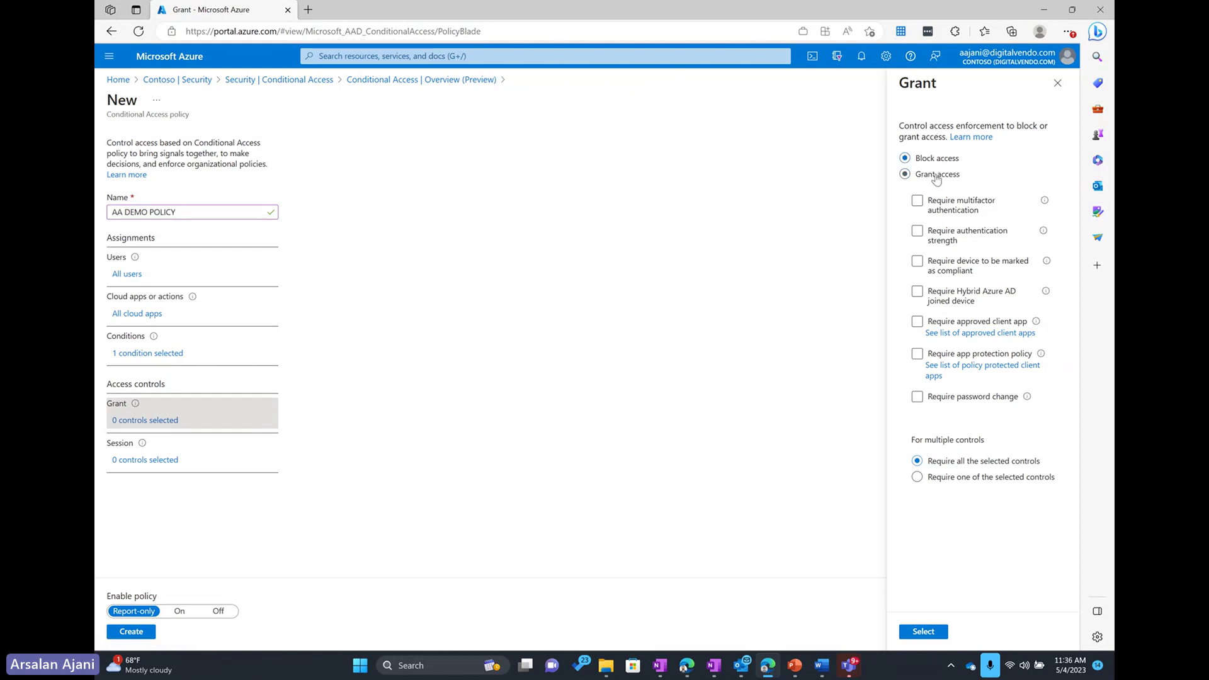
click(927, 161)
click(930, 177)
Step: Try the Require multifactor authentication and Require authentication strength controls, check the available strengths, and clear the authentication strength requirement
click(986, 208)
click(984, 238)
click(989, 343)
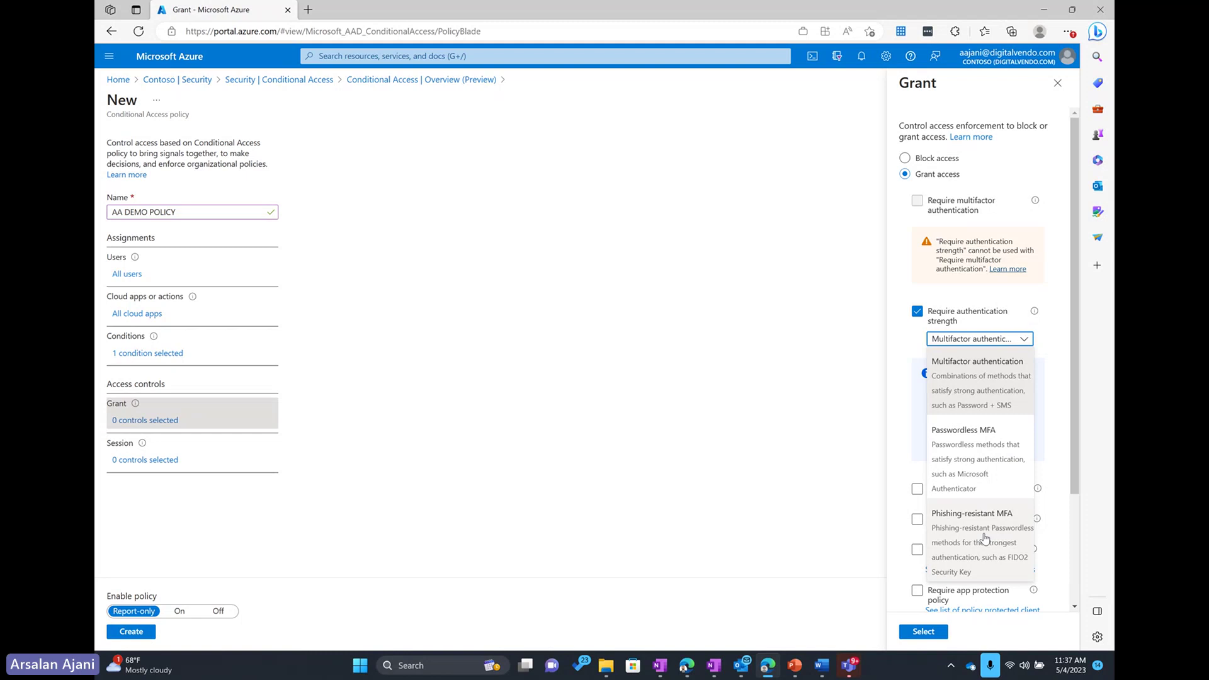
click(917, 311)
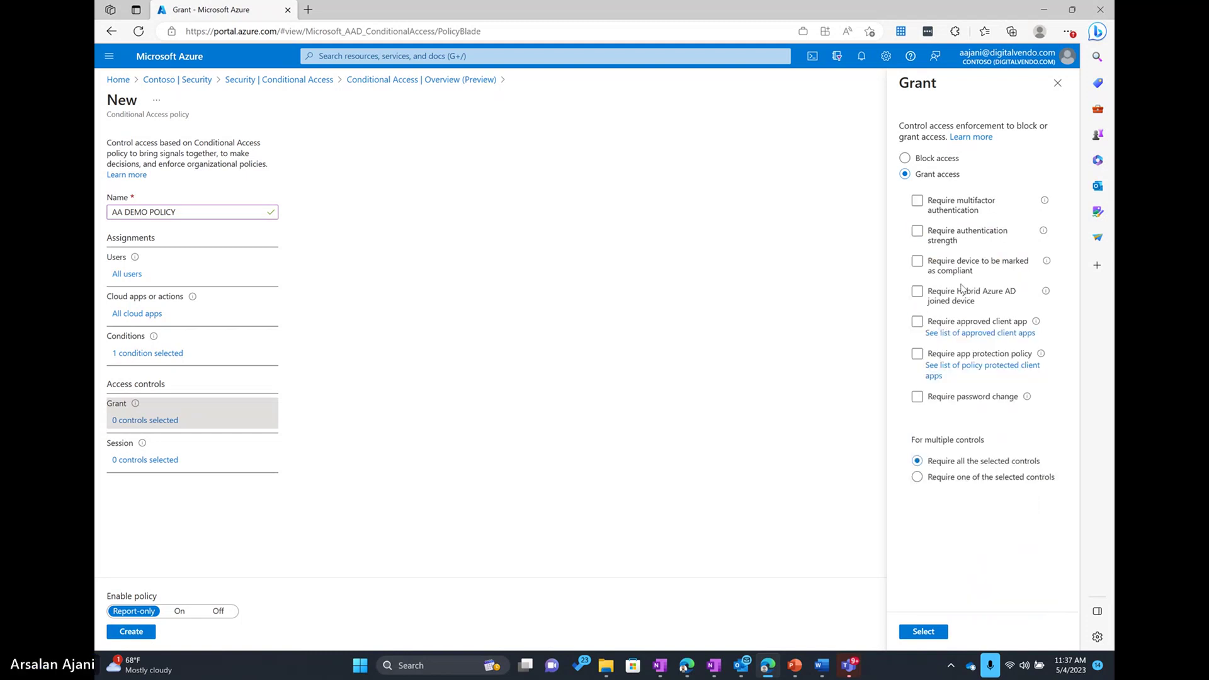
Step: Try the compliant device, Hybrid Azure AD joined device, app protection policy and approved client app requirements, and clear each one
click(983, 276)
click(1027, 272)
click(982, 301)
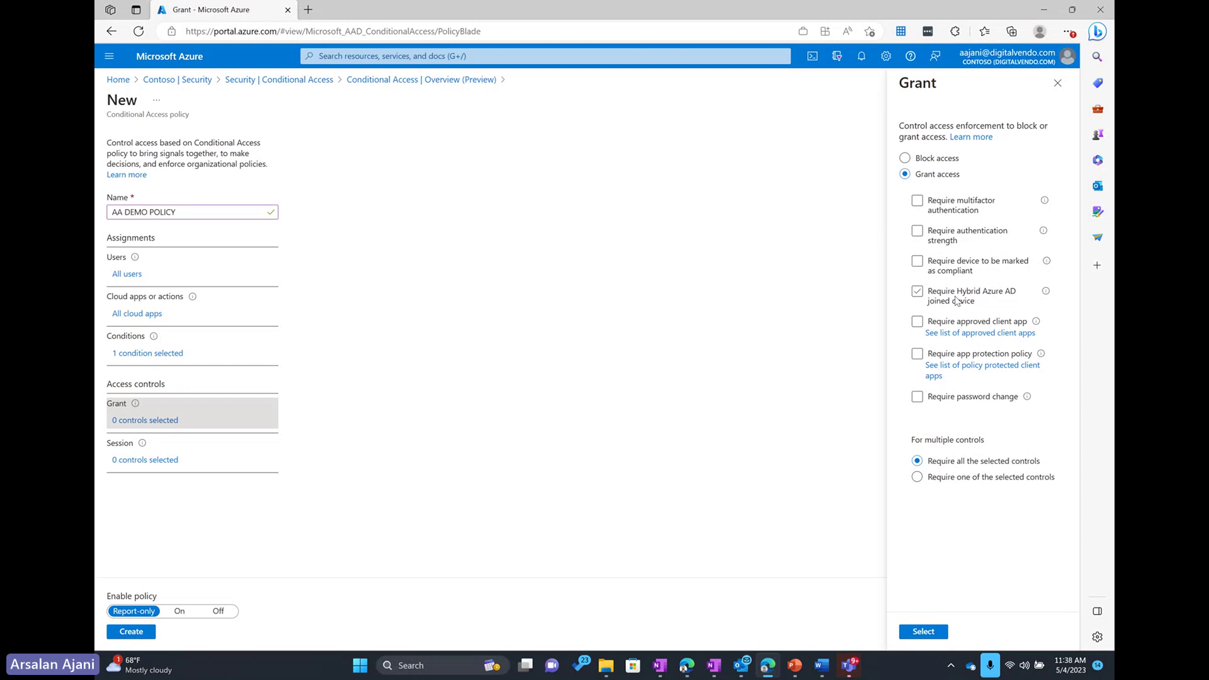
click(956, 300)
click(957, 356)
click(957, 357)
click(999, 322)
click(998, 323)
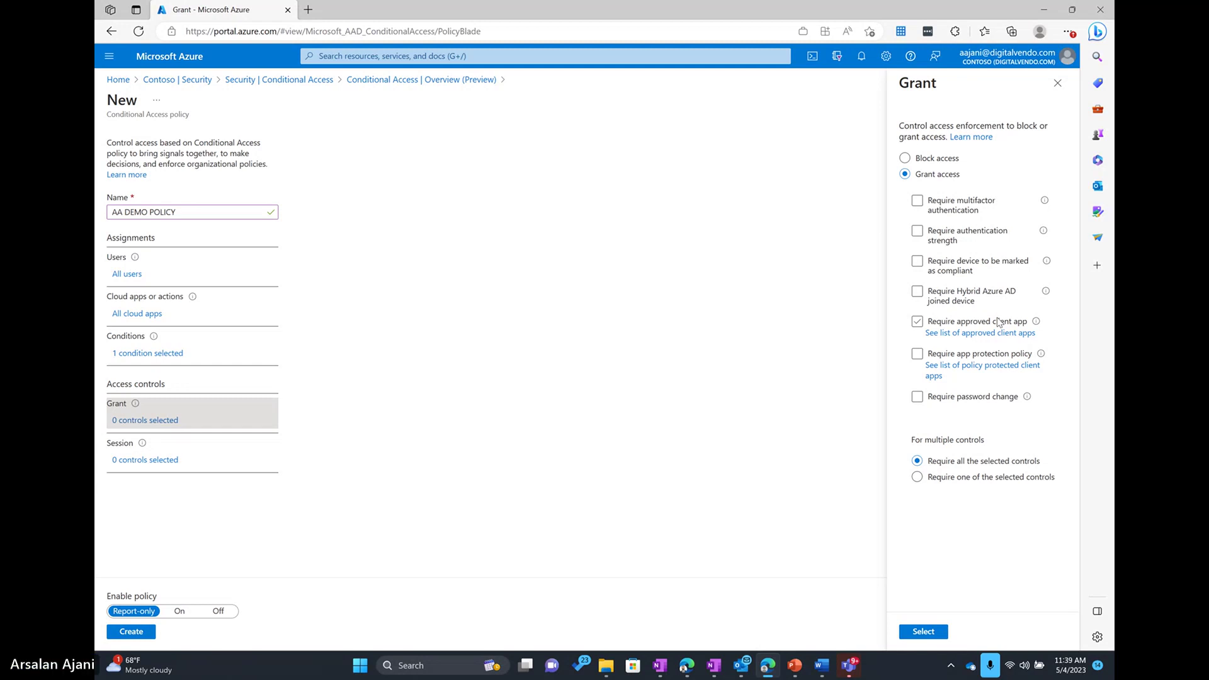
click(998, 355)
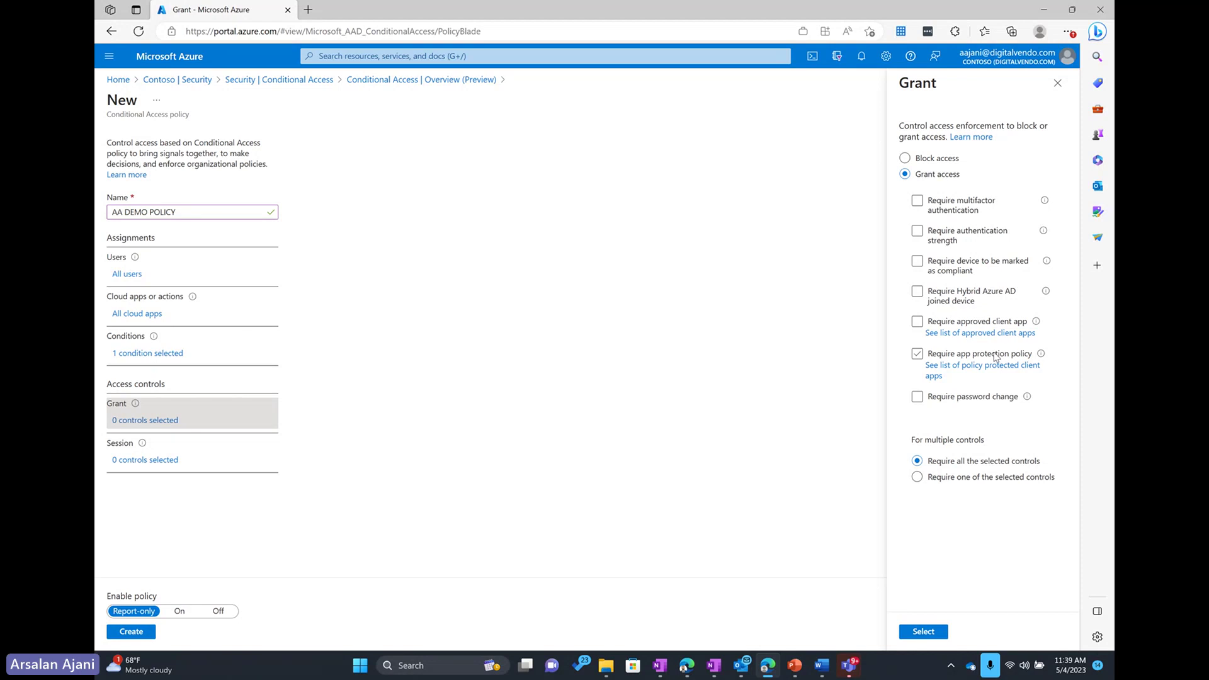
click(996, 357)
Step: Try the Require password change control, clear it along with authentication strength, and close the grant settings without any controls selected
click(964, 402)
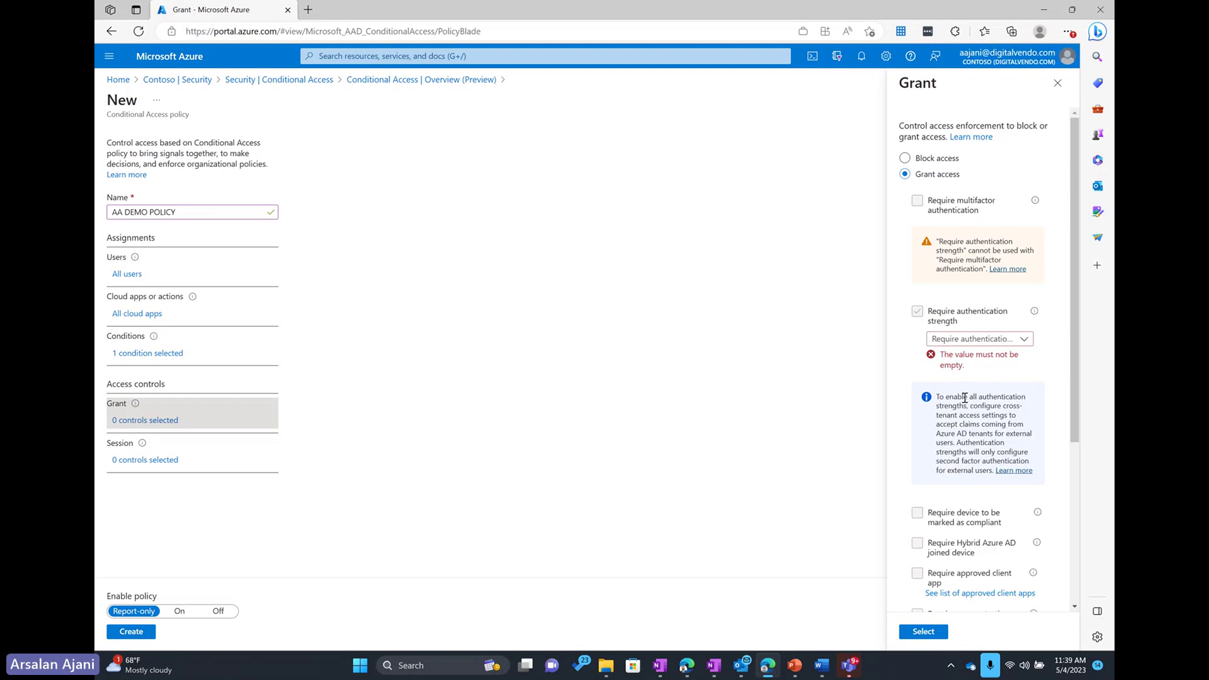
scroll(916, 321, down, 3)
click(917, 417)
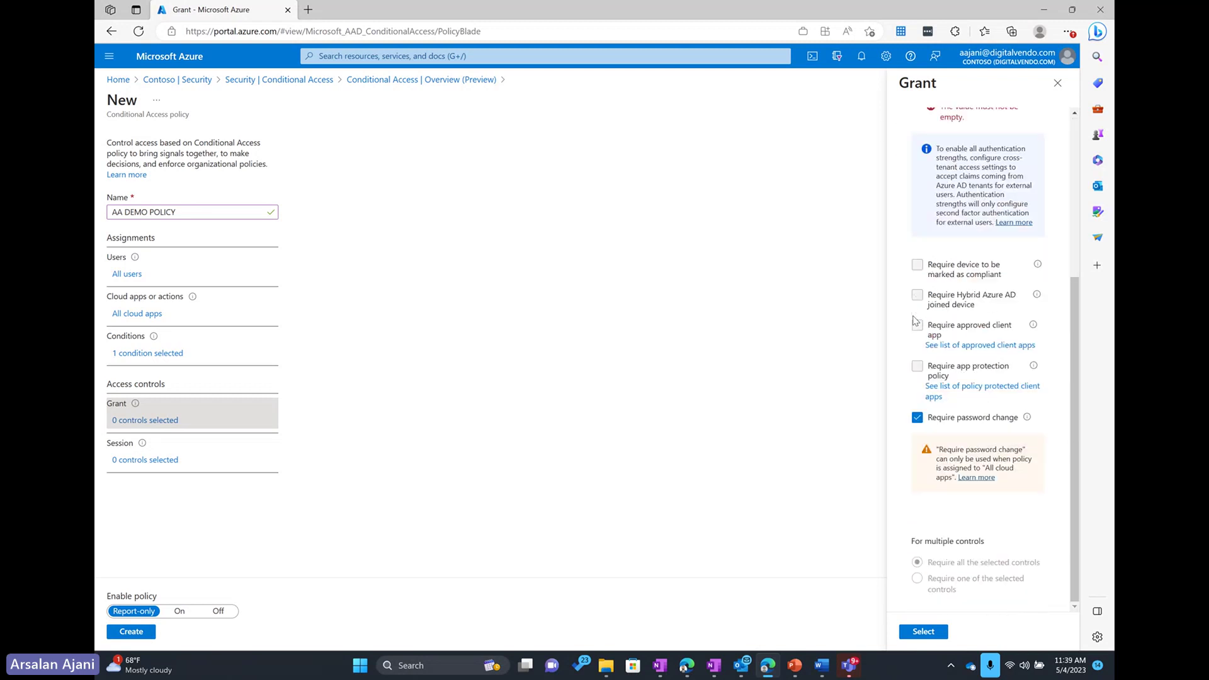
click(917, 420)
click(919, 424)
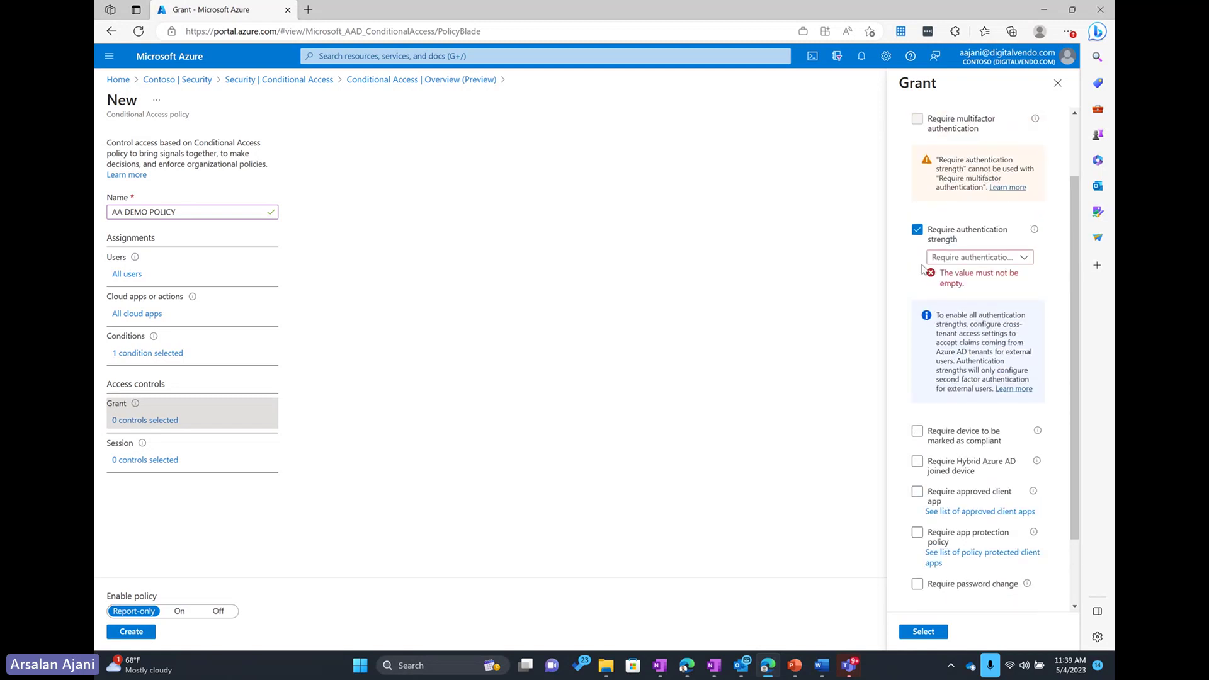
click(917, 230)
click(924, 631)
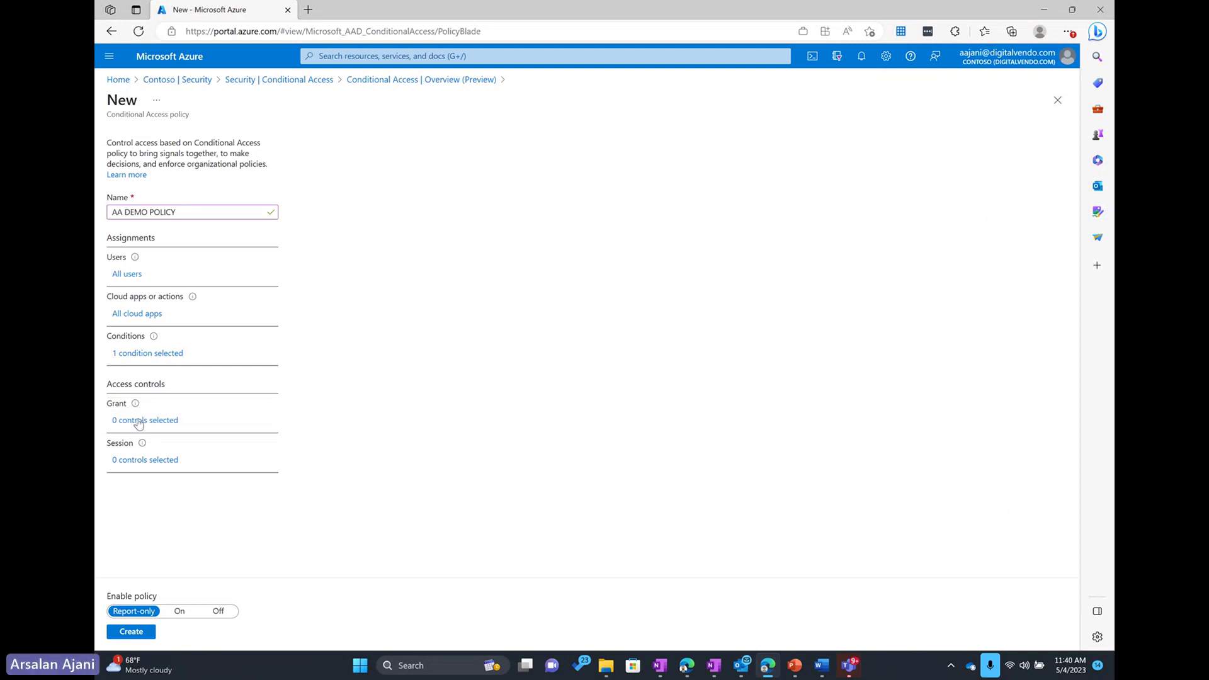
Step: Open the policy's session controls, try Use Conditional Access App Control with its custom policy option, and clear it
click(148, 462)
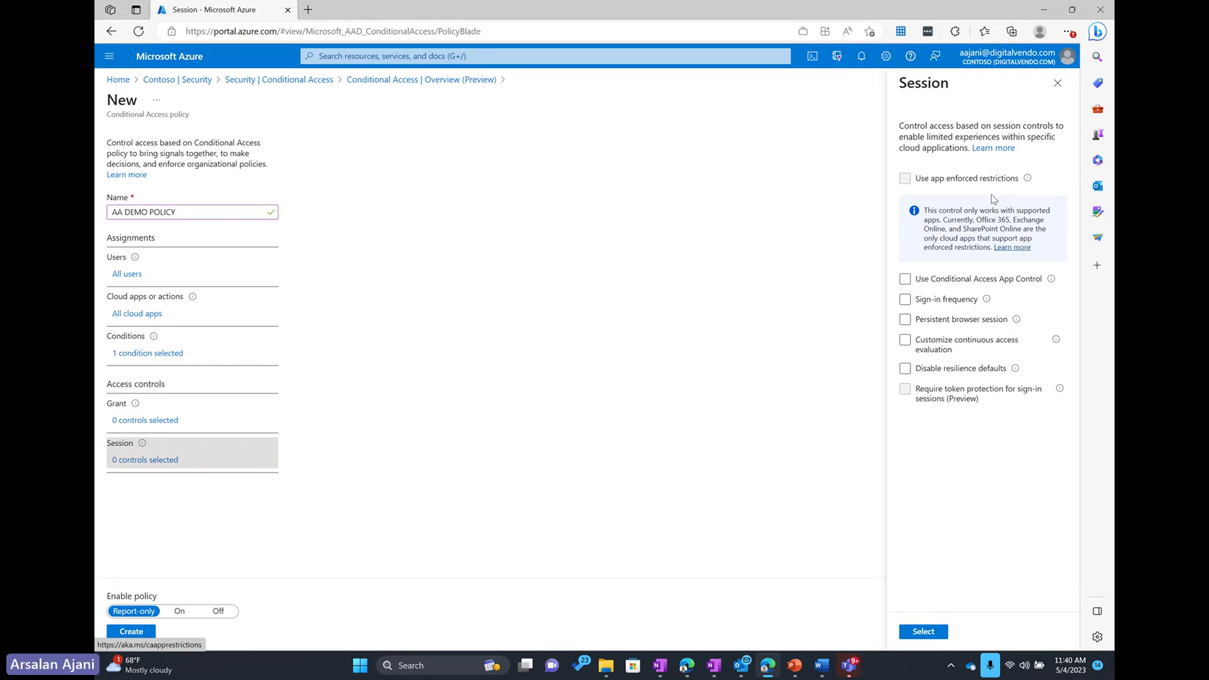
click(987, 282)
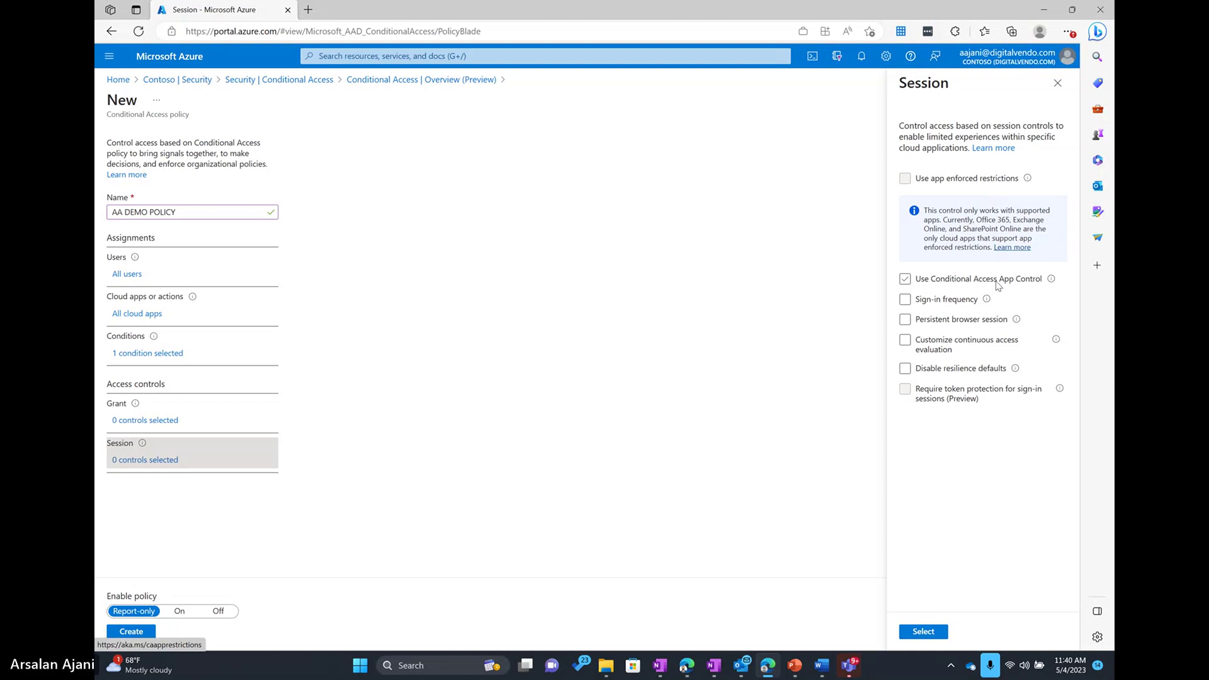
click(998, 284)
click(962, 283)
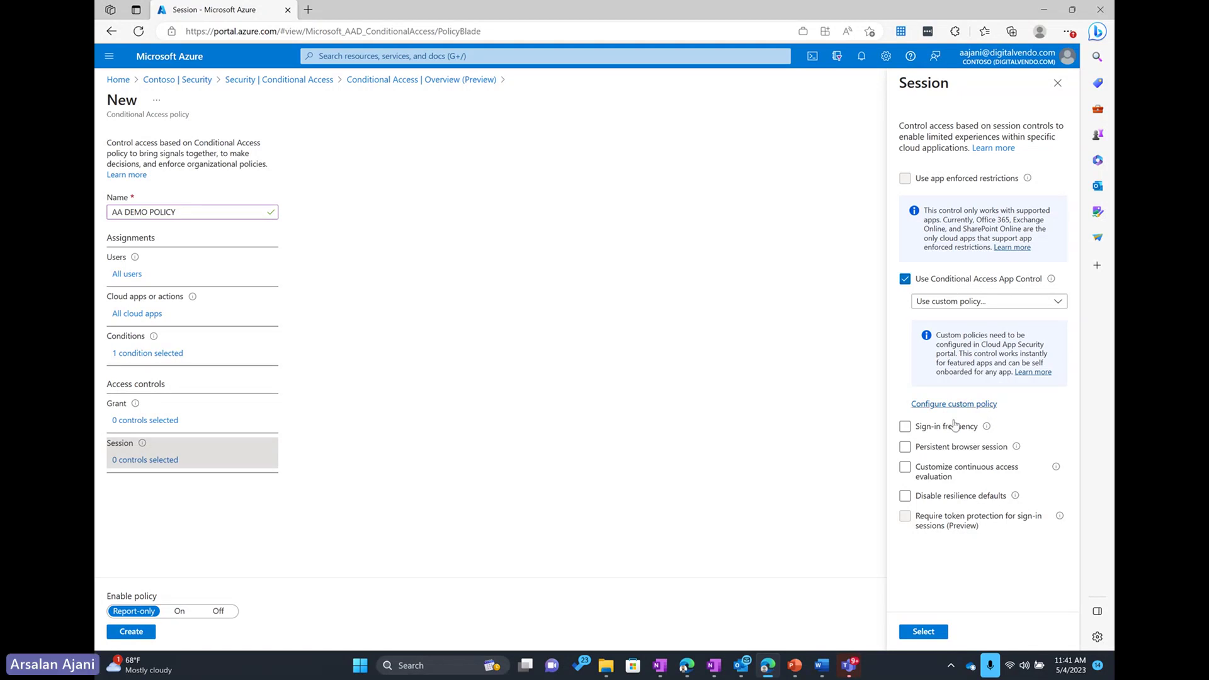
click(905, 279)
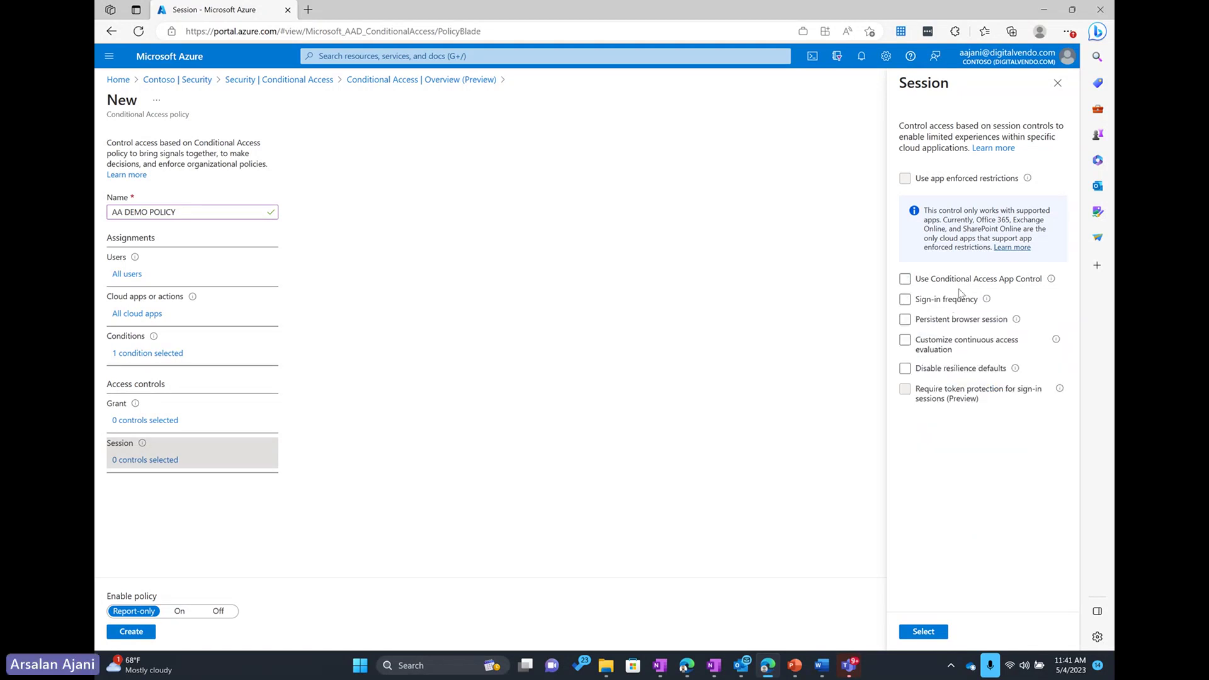
Step: Try the sign-in frequency, persistent browser session, continuous access evaluation and resilience defaults session controls, and discard the session edits
click(959, 300)
click(961, 307)
click(966, 321)
click(966, 321)
click(961, 348)
click(965, 371)
click(1059, 79)
click(661, 102)
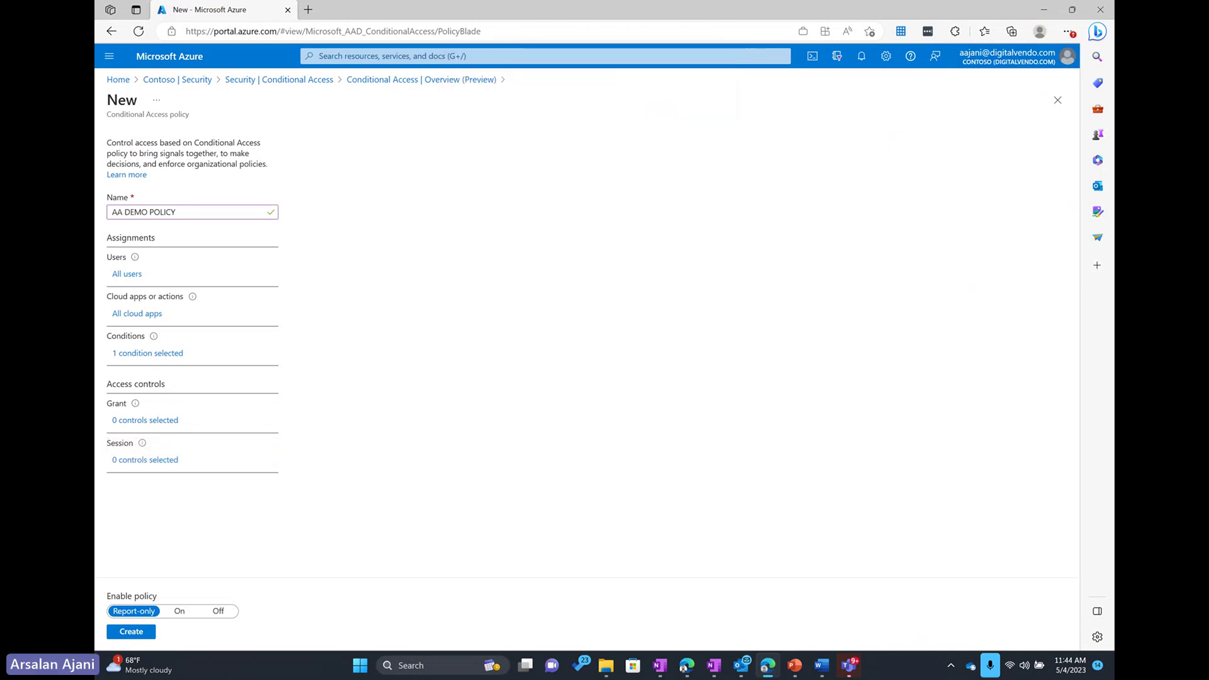
Step: Switch to the PowerPoint presentation, resume the slide show and advance to the "When to use:" slide
key(alt+Tab)
key(shift+F5)
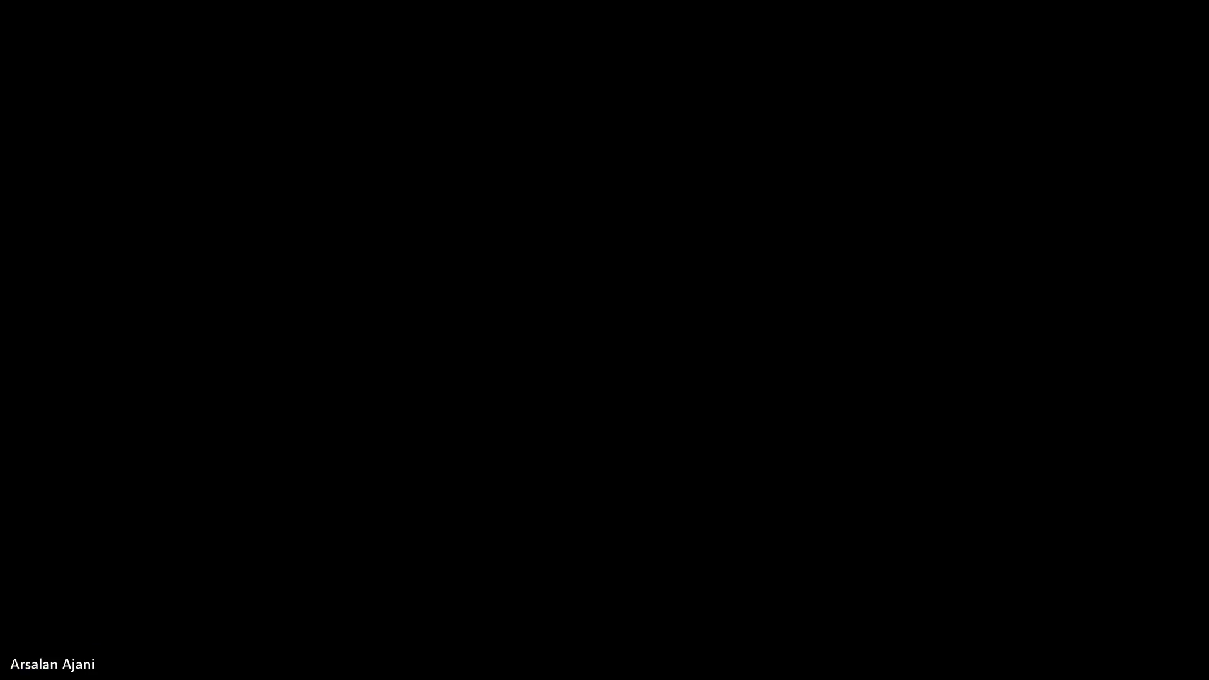
key(Right)
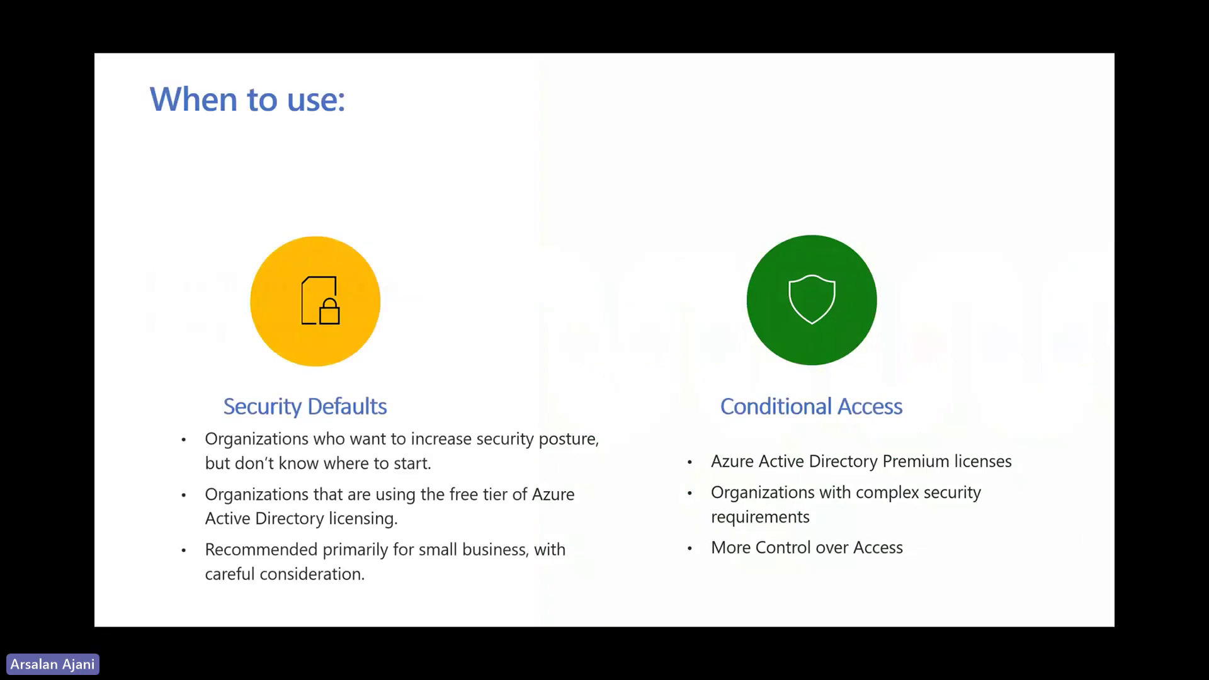